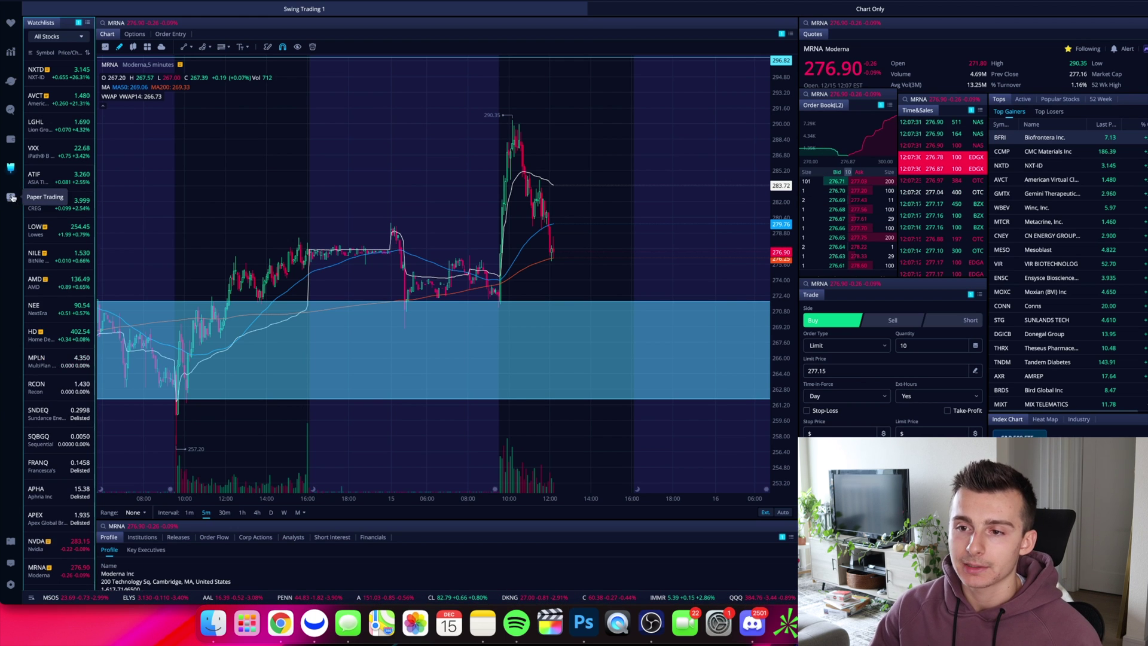
Step: Open the paper trading workspace, showing a 10-share AAPL Buy Limit ticket at 172.59, Day
{"action": "left_click", "coordinate": [11, 198]}
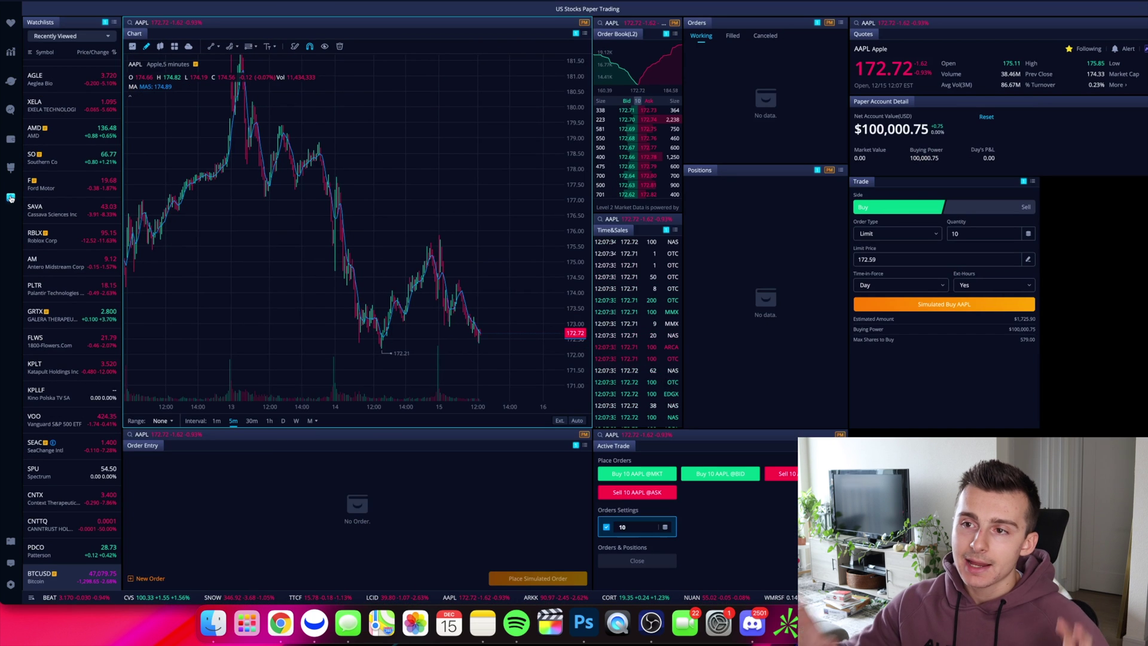
{"action": "scroll", "coordinate": [533, 228], "scroll_direction": "up", "scroll_amount": 3}
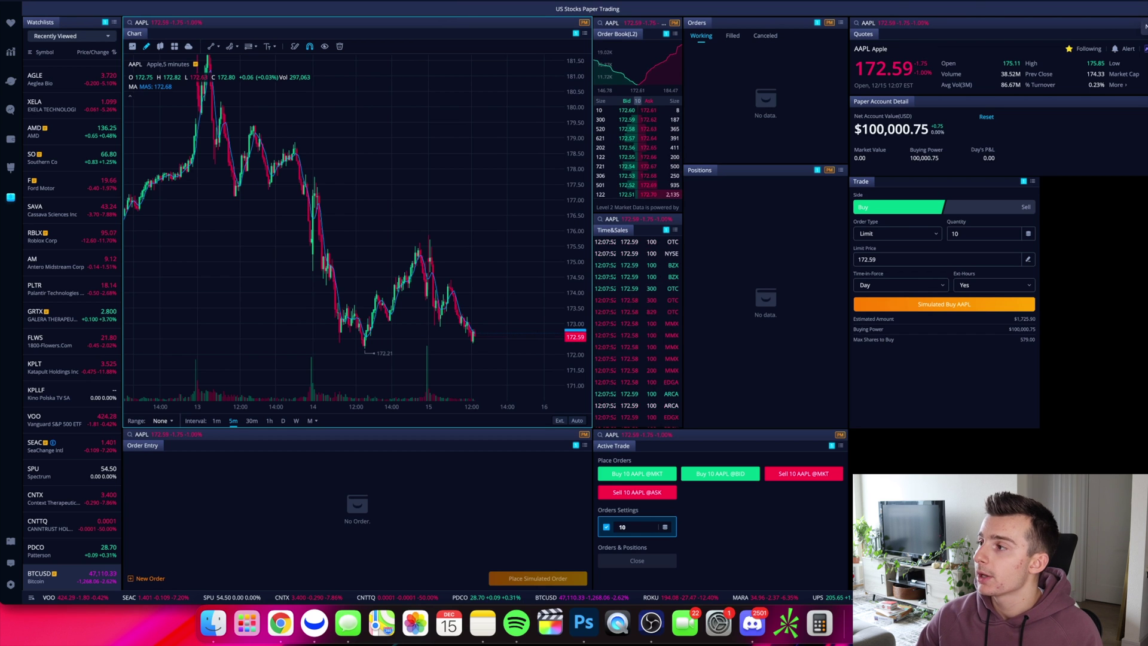
Step: Add a new layout tab, then go back to the US Stocks Paper Trading tab
{"action": "left_click", "coordinate": [1143, 9]}
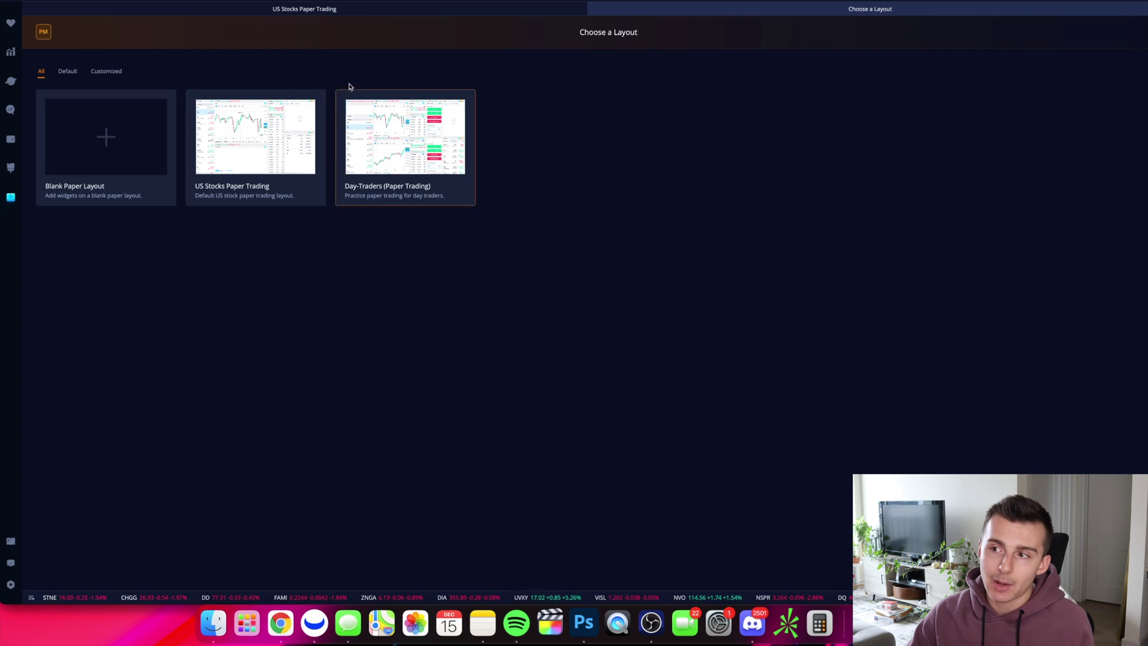
{"action": "left_click", "coordinate": [351, 13]}
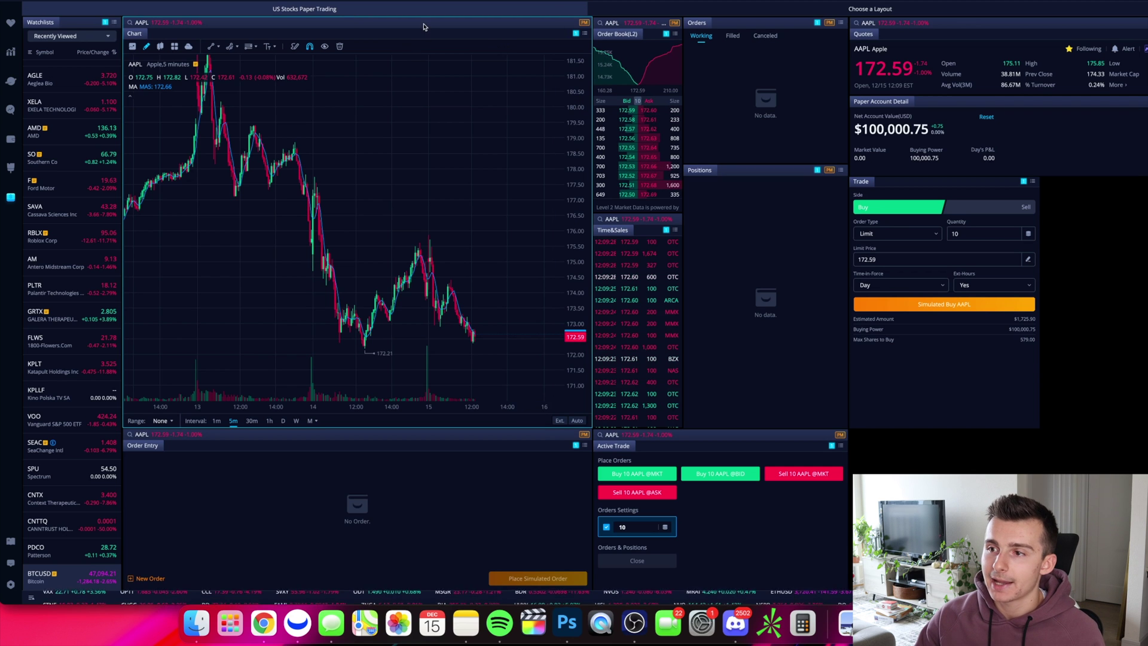
Step: Bring up Add Widgets, which opens on the Market category with Heat Map and Top Gainers & Losers
{"action": "mouse_move", "coordinate": [425, 26]}
{"action": "left_mouse_down"}
{"action": "mouse_move", "coordinate": [425, 53]}
{"action": "mouse_move", "coordinate": [402, 62]}
{"action": "mouse_move", "coordinate": [423, 32]}
{"action": "left_mouse_up"}
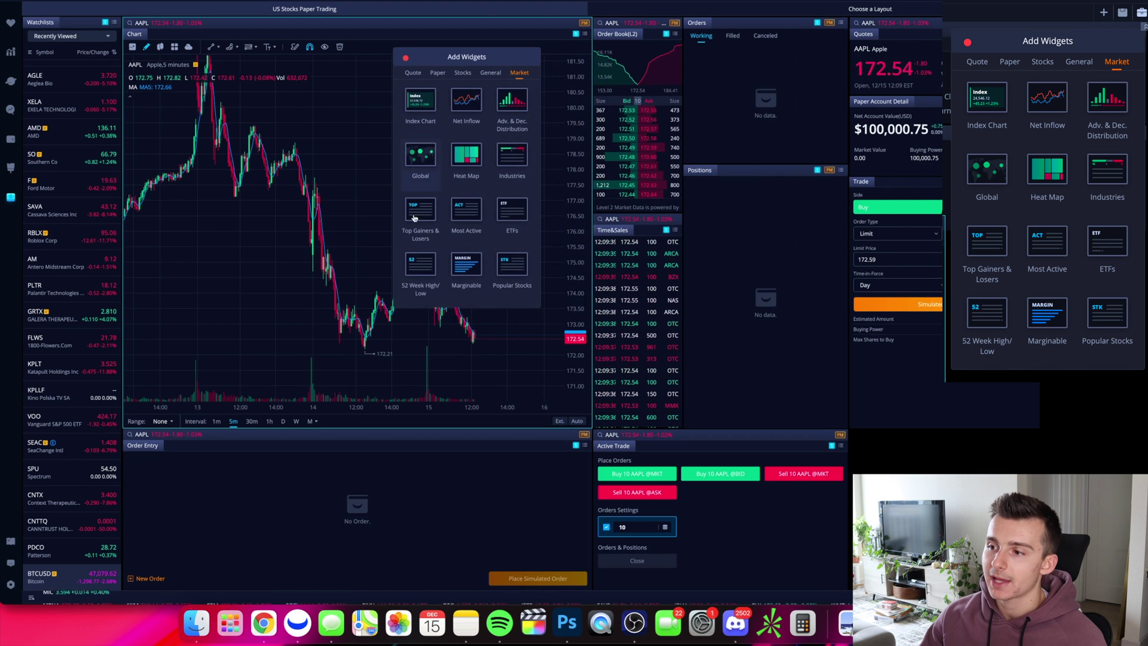
Step: Browse the Quote, Paper, Stocks, general and Market widget categories
{"action": "left_click", "coordinate": [413, 72]}
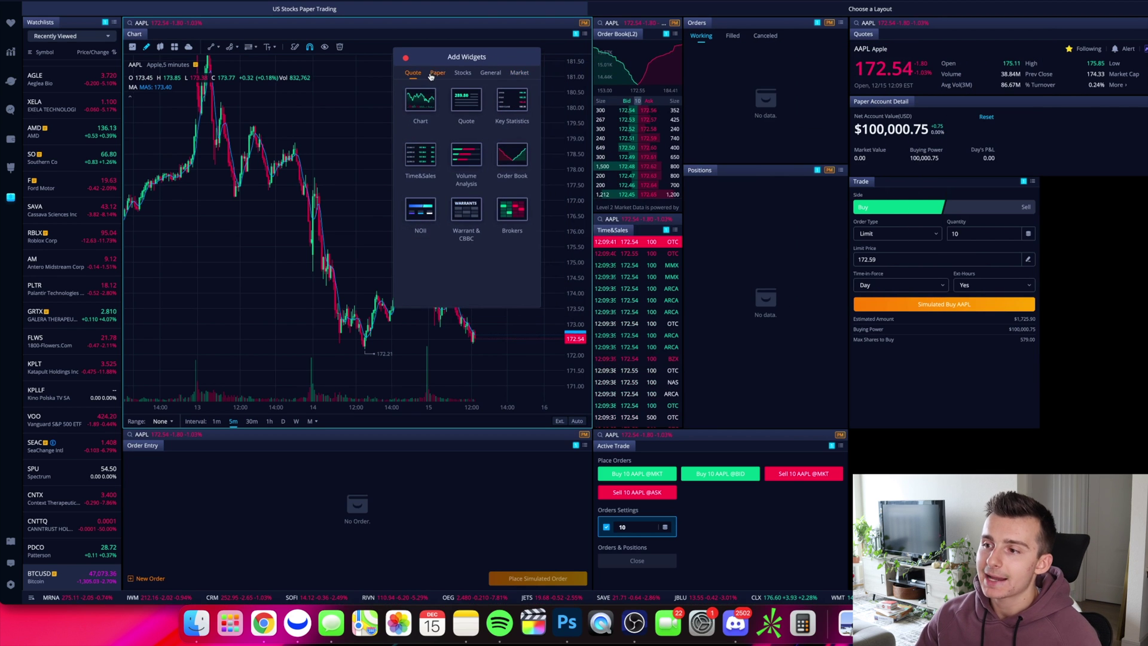
{"action": "left_click", "coordinate": [433, 75]}
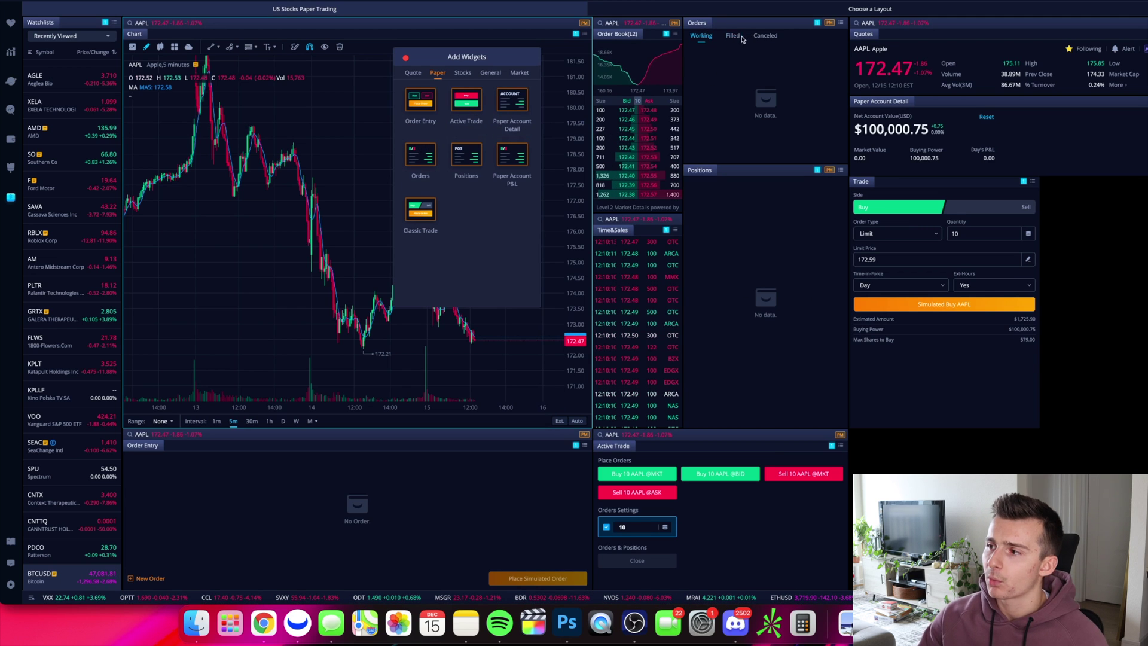
{"action": "left_click", "coordinate": [702, 37]}
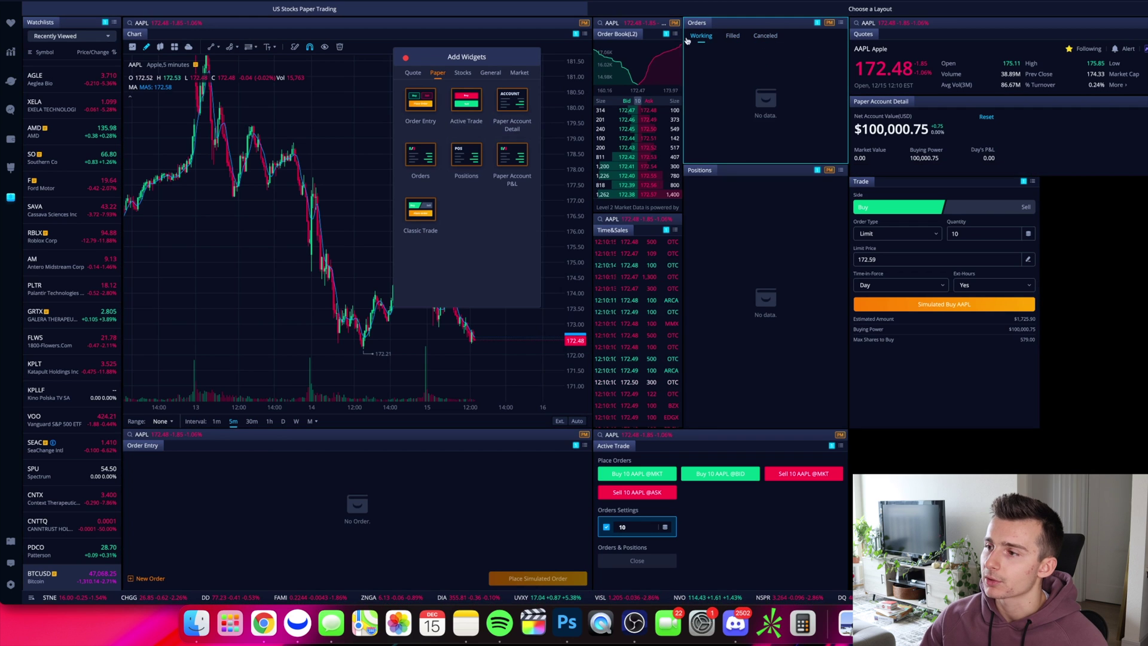
{"action": "left_click", "coordinate": [413, 73]}
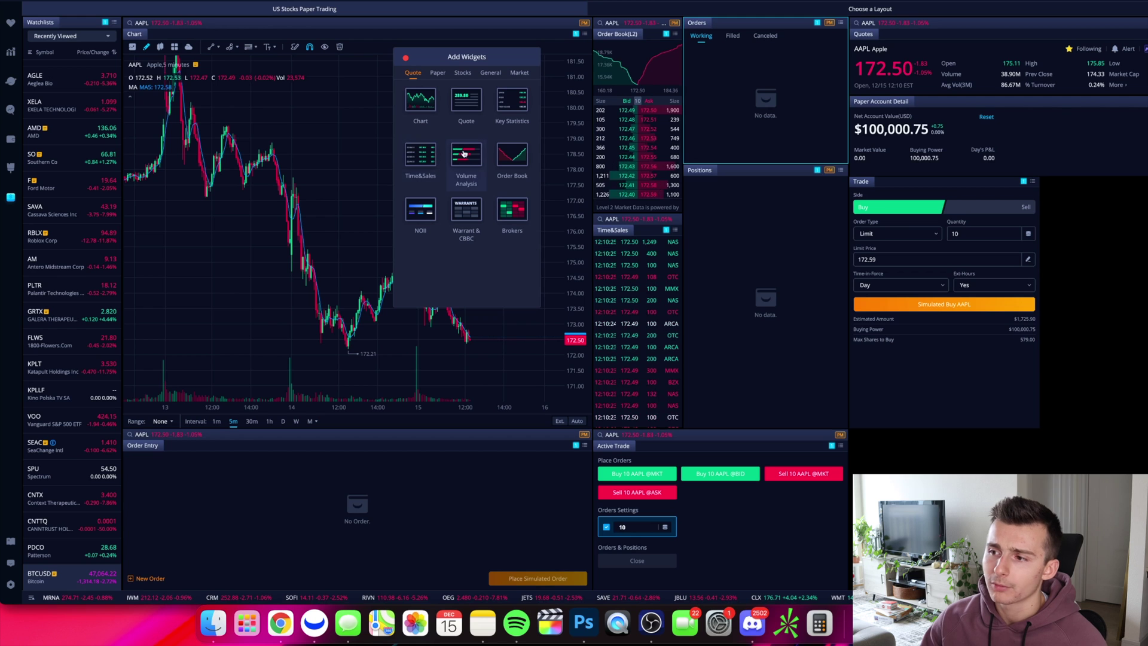
{"action": "left_click", "coordinate": [463, 72]}
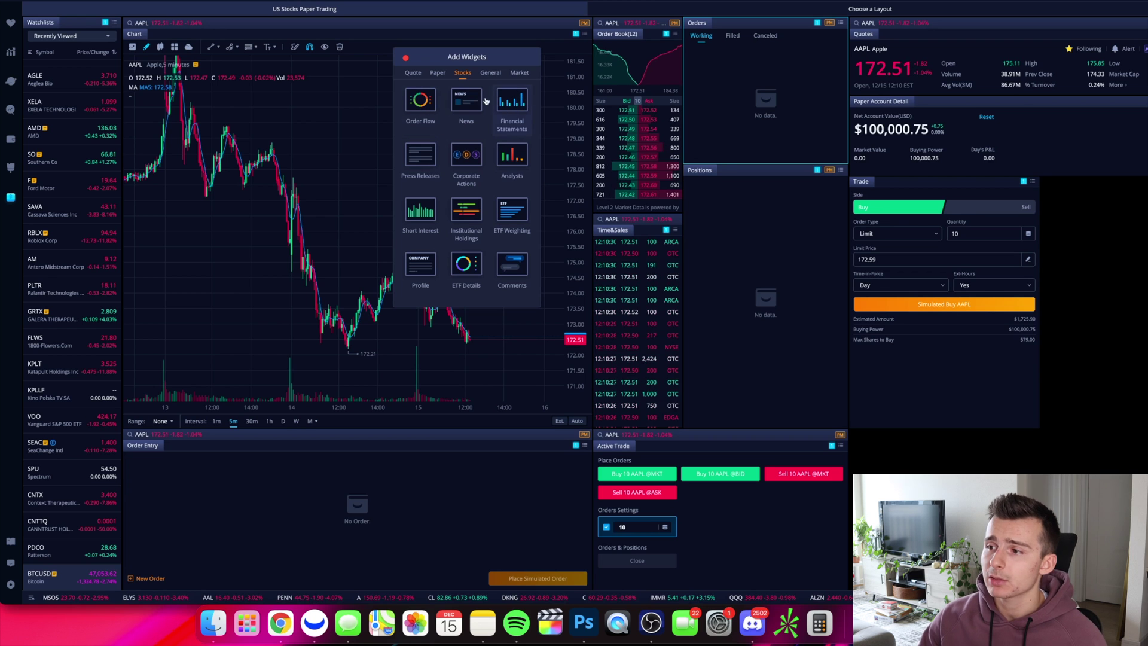
{"action": "left_click", "coordinate": [491, 72]}
{"action": "left_click", "coordinate": [519, 73]}
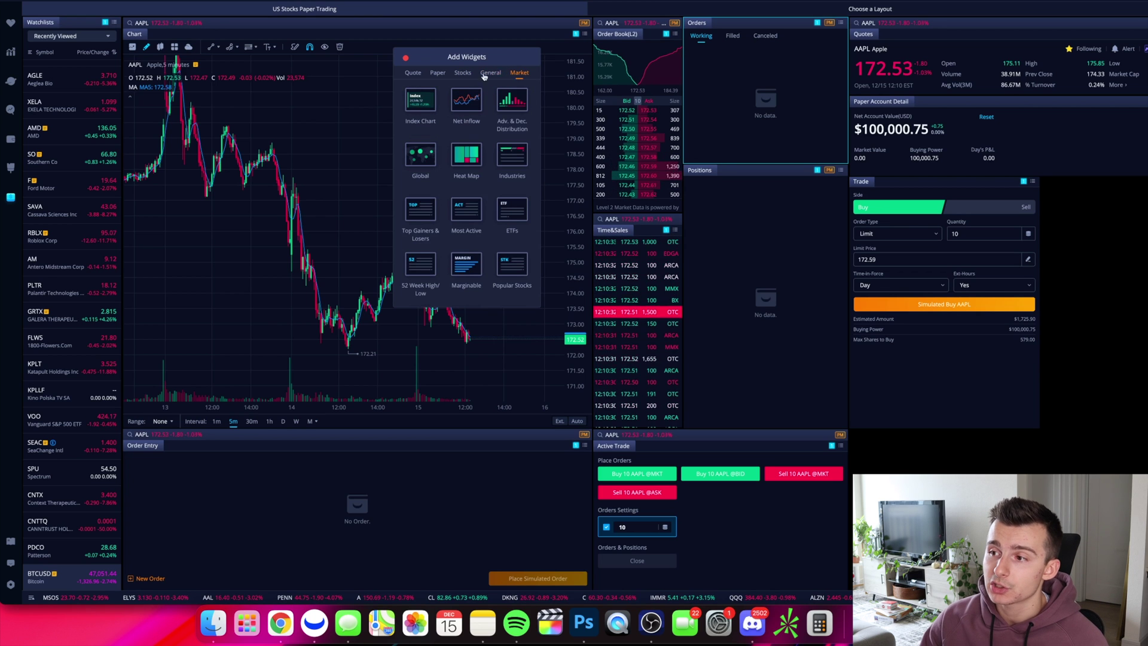
Step: Add an Index Chart widget, move it, then remove it and close the widget collection
{"action": "left_click", "coordinate": [420, 110]}
{"action": "left_click_drag", "start_coordinate": [656, 250], "coordinate": [313, 265]}
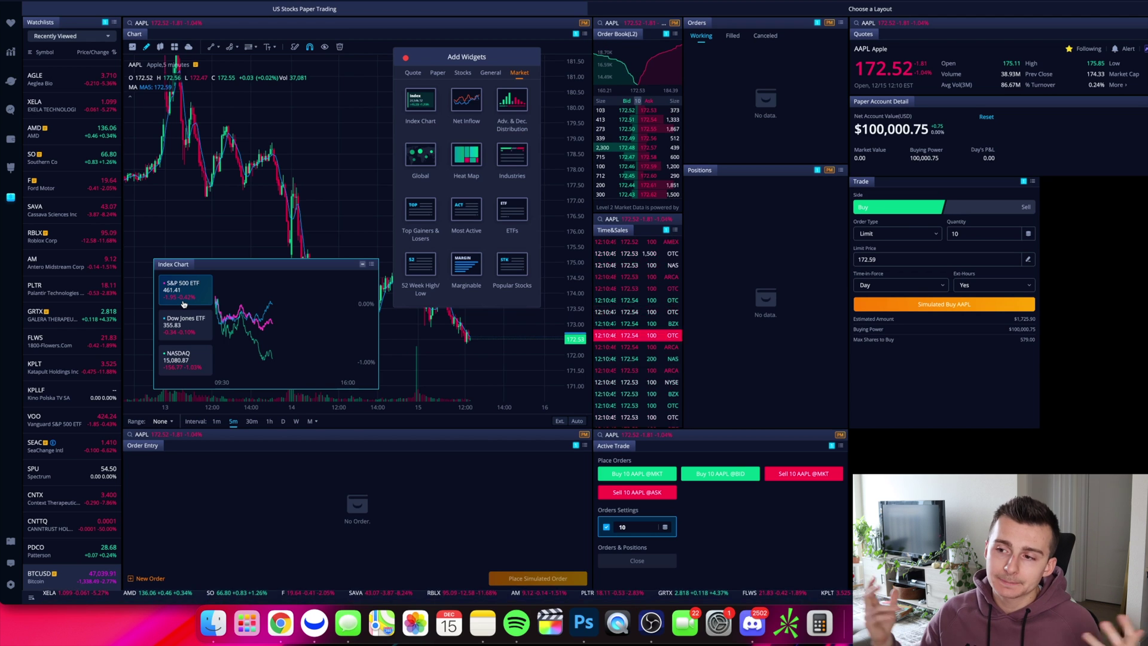
{"action": "right_click", "coordinate": [373, 276]}
{"action": "left_click", "coordinate": [388, 315]}
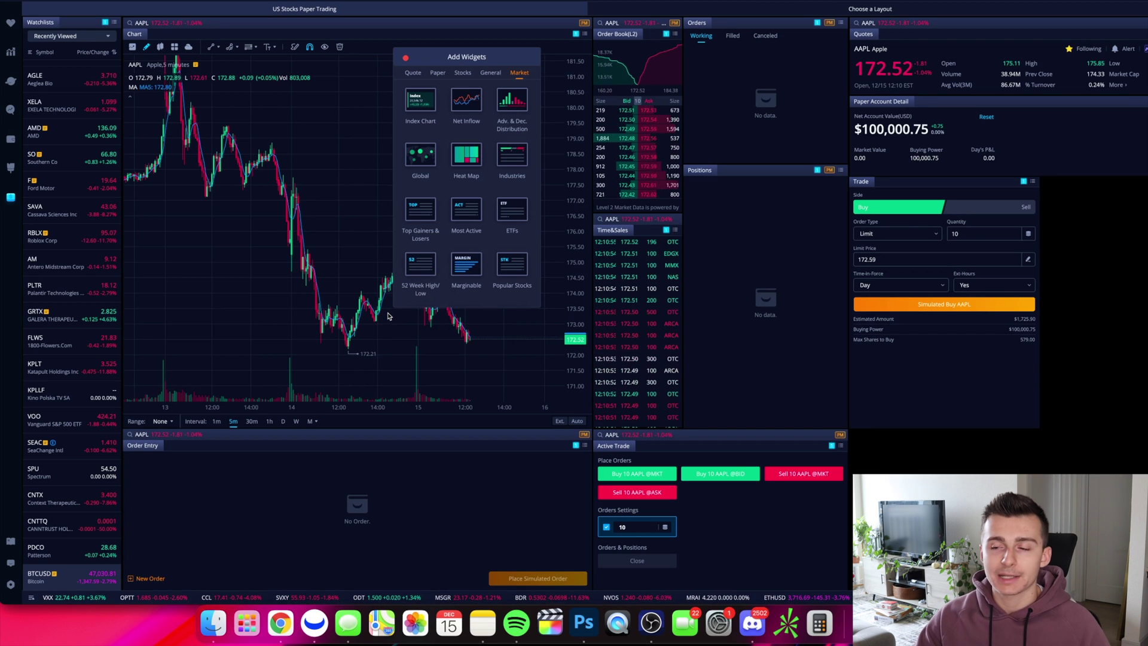
{"action": "left_click", "coordinate": [406, 58]}
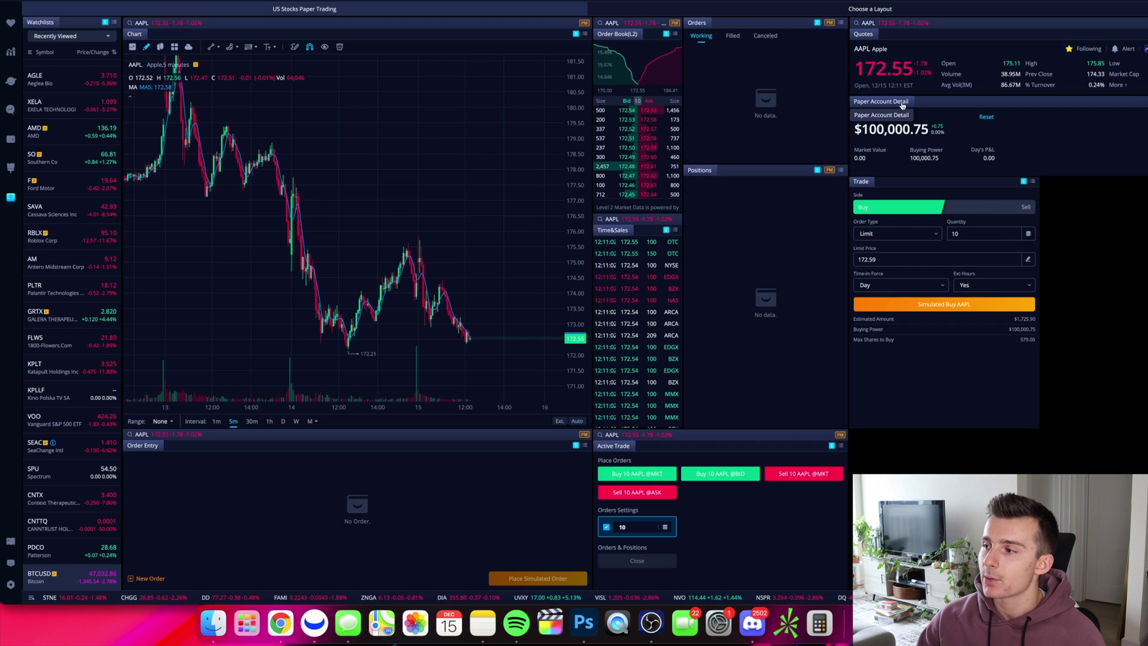
{"action": "left_click", "coordinate": [987, 118]}
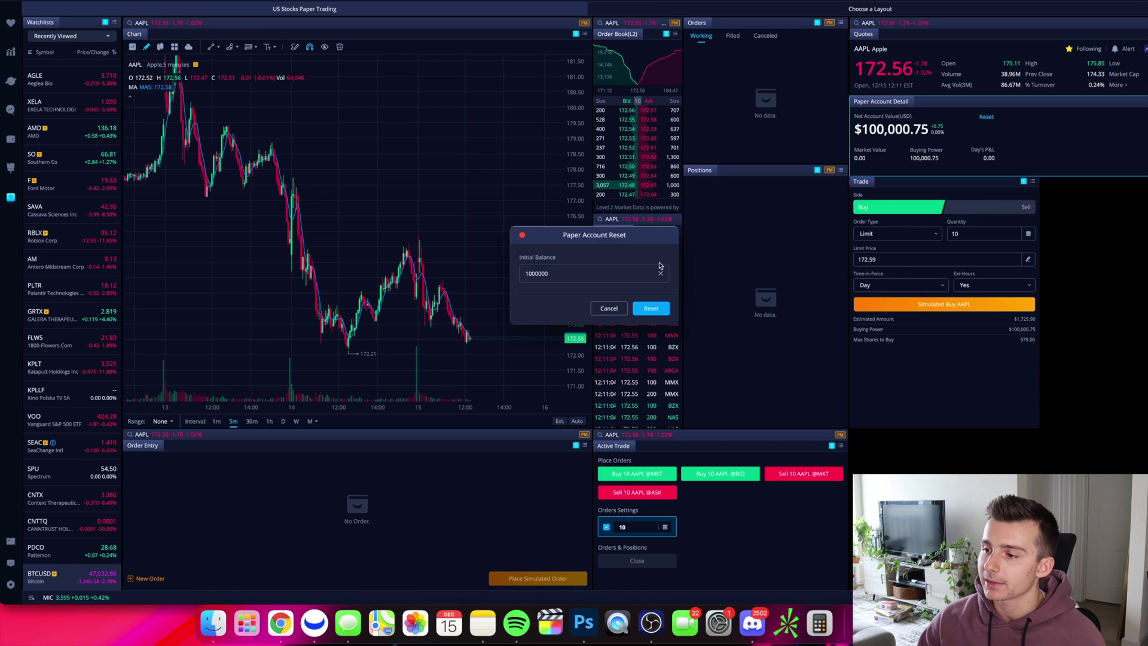
{"action": "left_click_drag", "start_coordinate": [622, 273], "coordinate": [518, 272]}
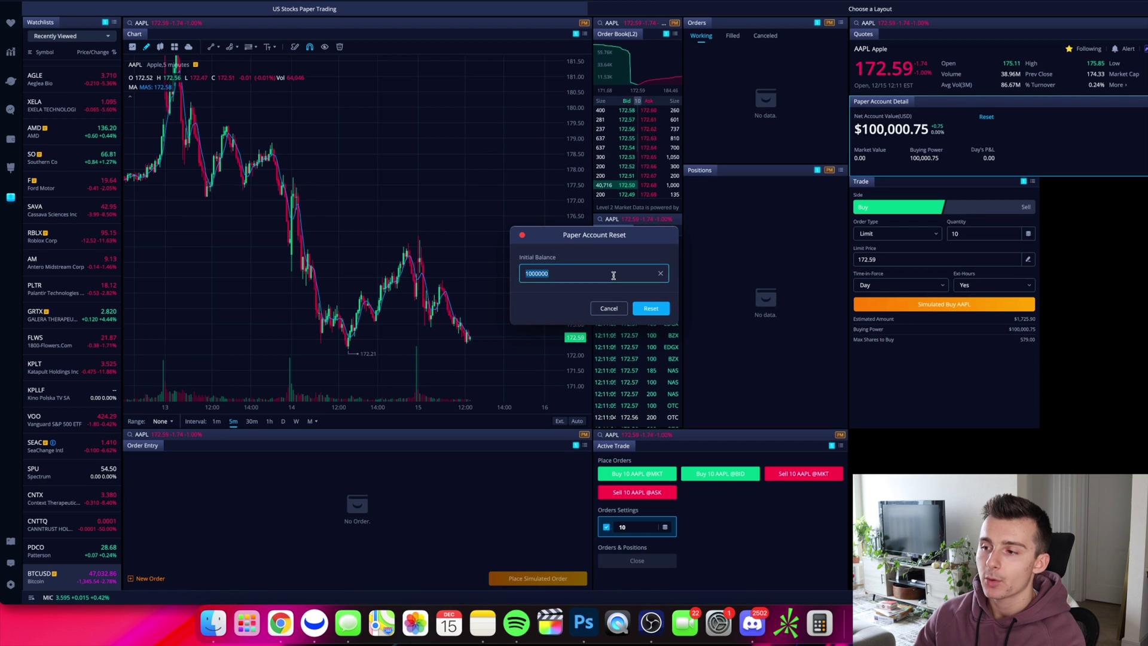
{"action": "left_click", "coordinate": [522, 236]}
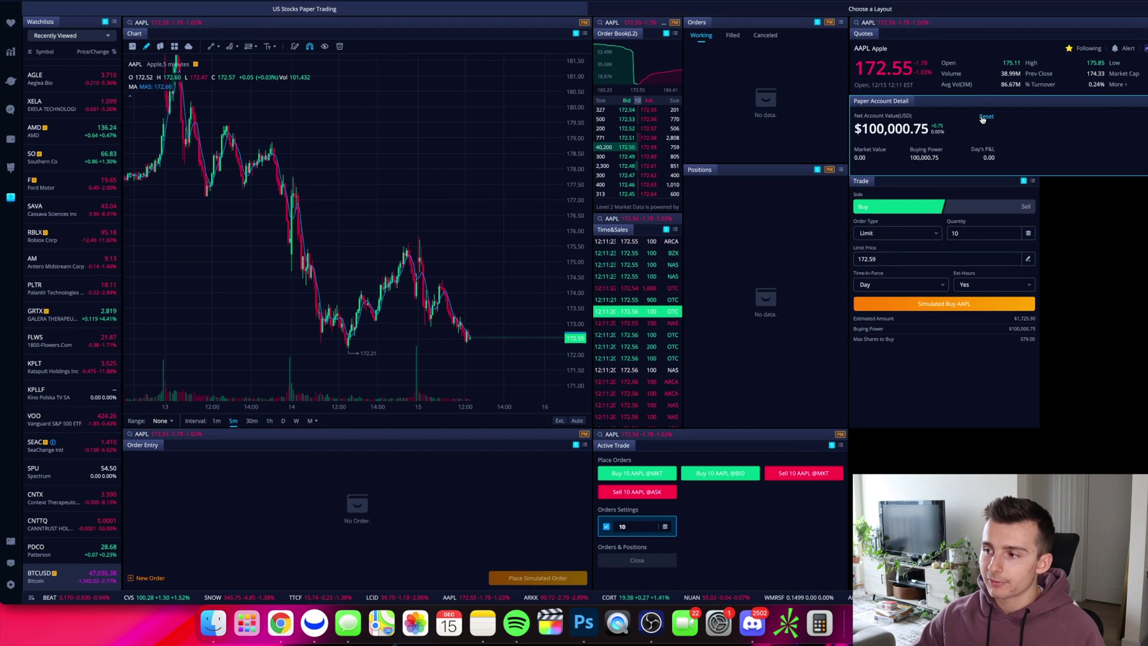
{"action": "scroll", "coordinate": [485, 295], "scroll_direction": "down", "scroll_amount": 2}
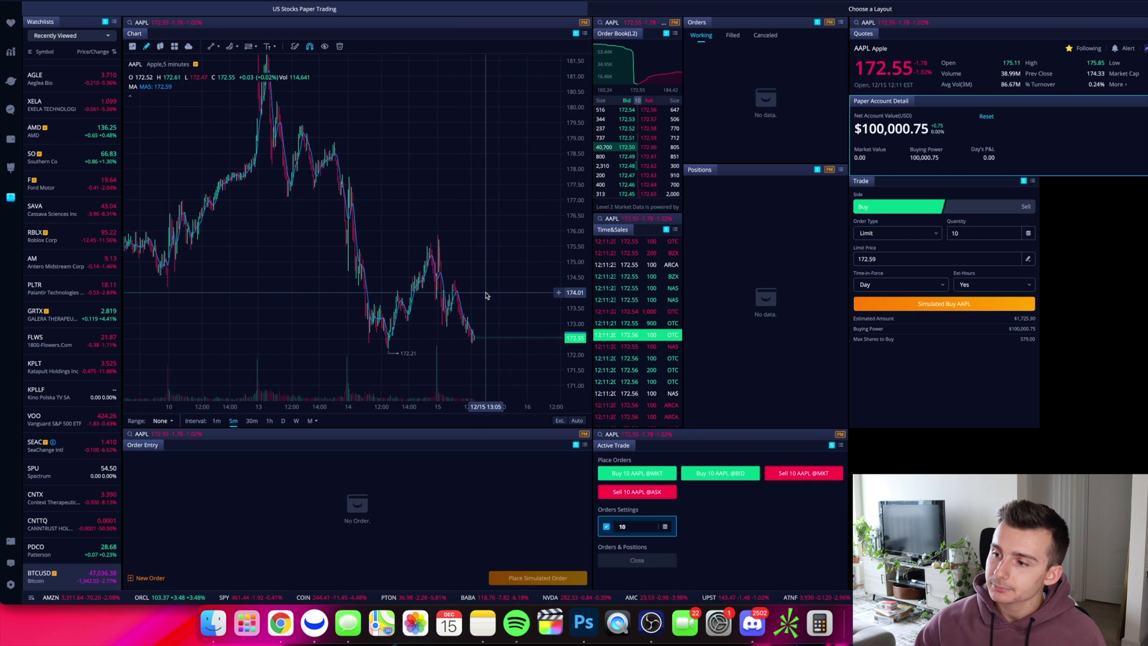
{"action": "scroll", "coordinate": [475, 332], "scroll_direction": "up", "scroll_amount": 3}
{"action": "scroll", "coordinate": [519, 358], "scroll_direction": "up", "scroll_amount": 3}
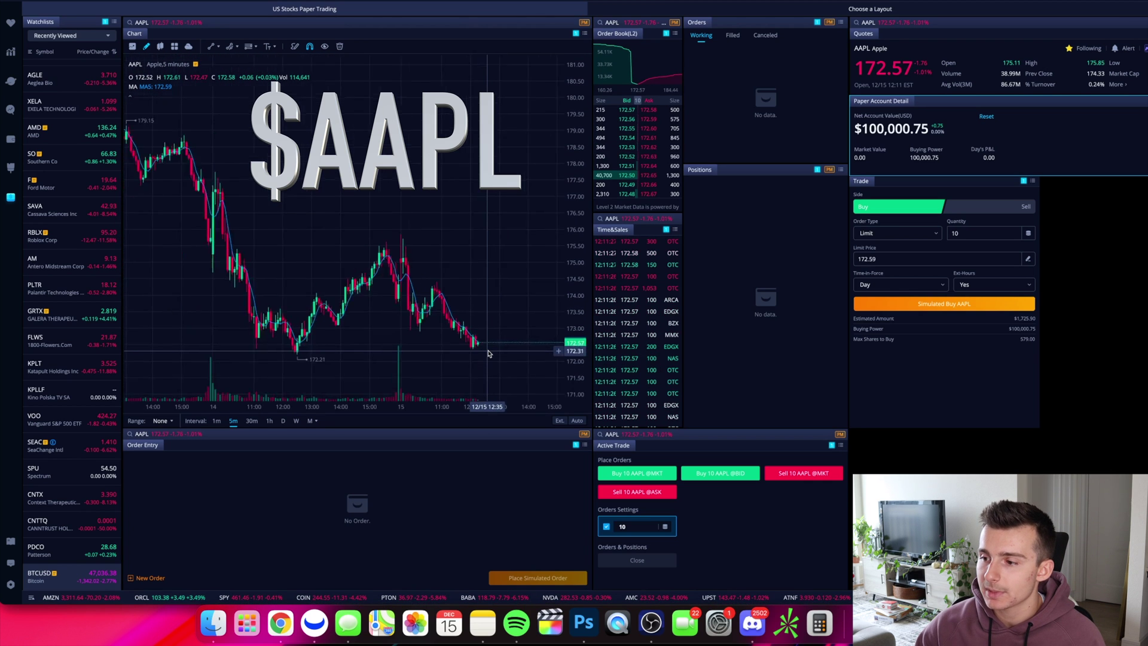
{"action": "scroll", "coordinate": [490, 354], "scroll_direction": "down", "scroll_amount": 2}
{"action": "scroll", "coordinate": [478, 356], "scroll_direction": "up", "scroll_amount": 3}
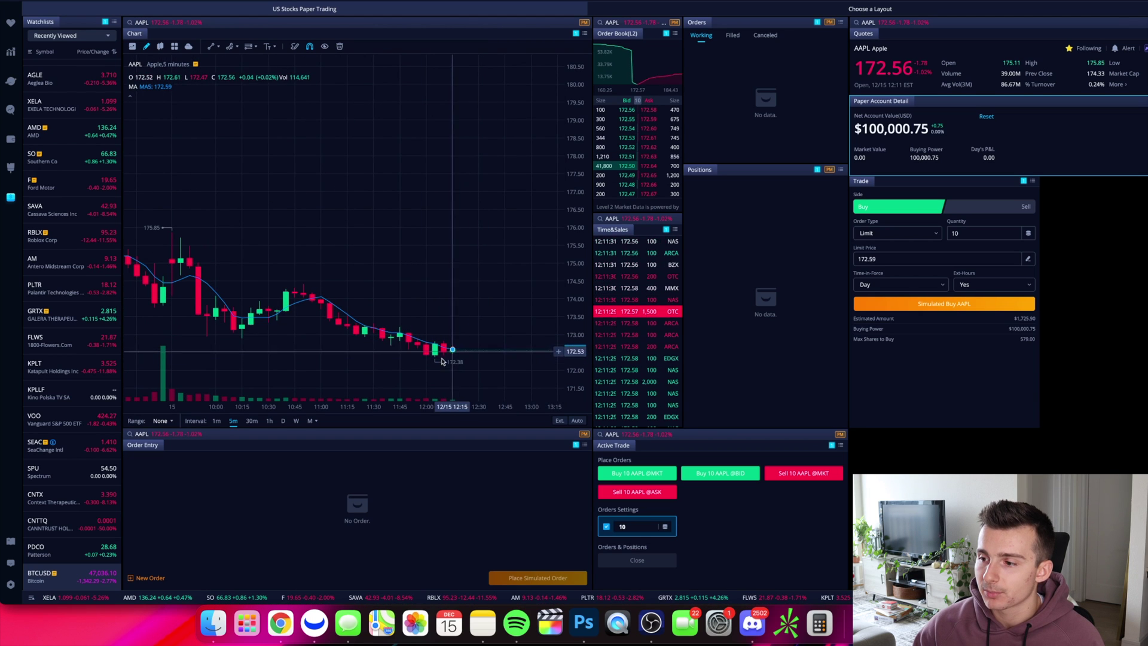
{"action": "scroll", "coordinate": [458, 361], "scroll_direction": "down", "scroll_amount": 3}
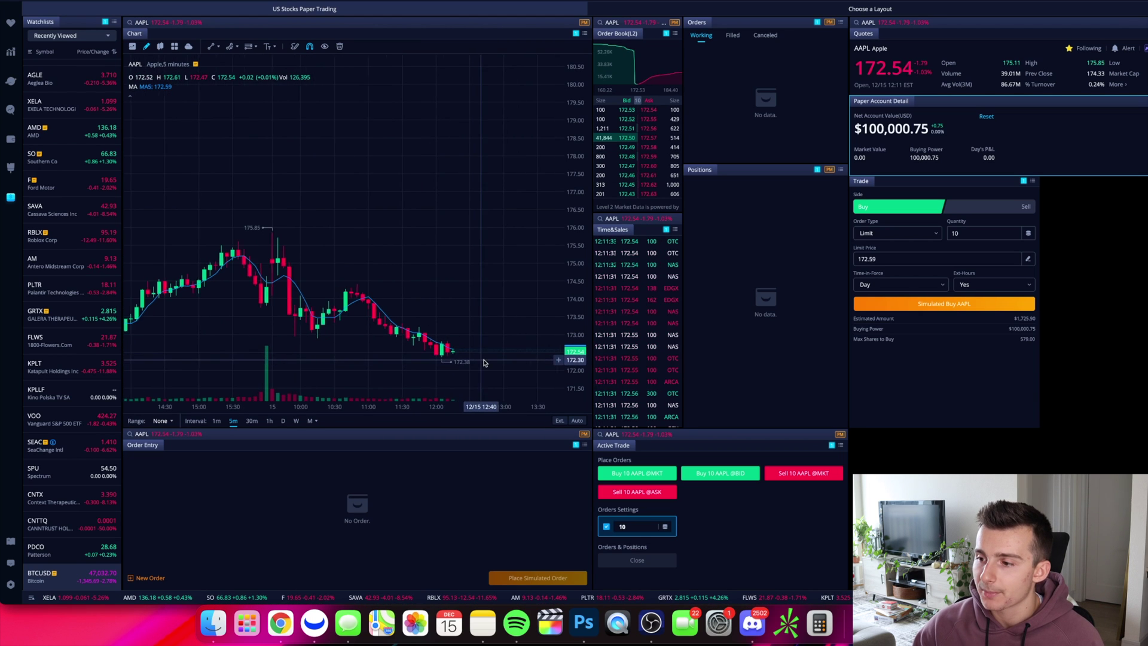
{"action": "scroll", "coordinate": [475, 363], "scroll_direction": "down", "scroll_amount": 4}
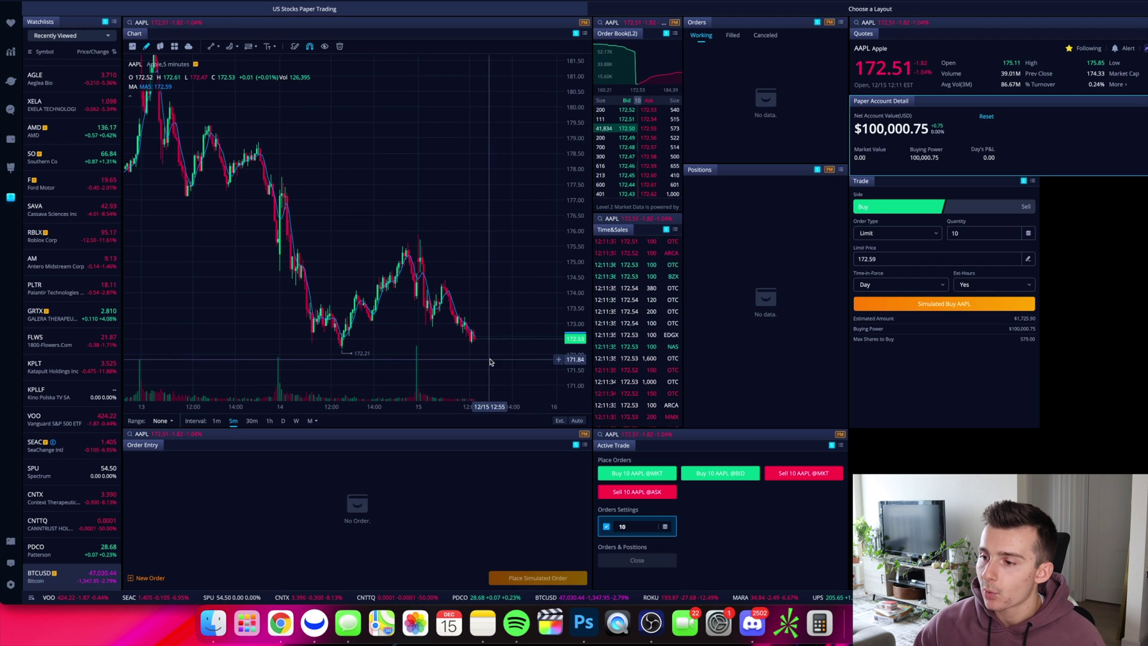
{"action": "scroll", "coordinate": [482, 366], "scroll_direction": "up", "scroll_amount": 4}
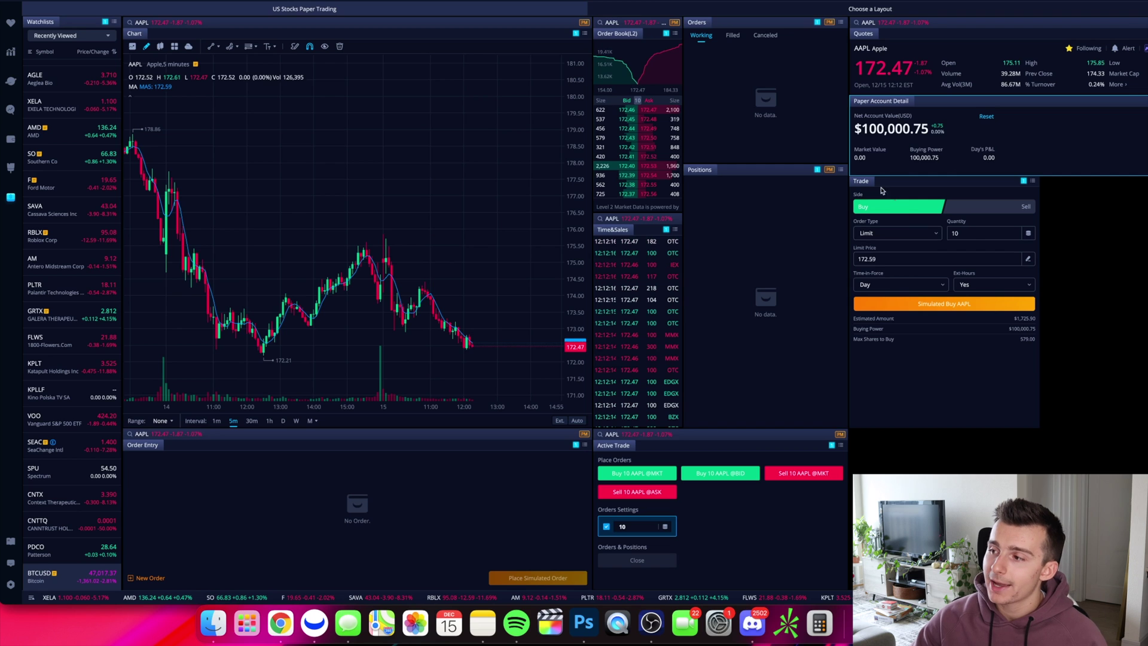
Step: Try the AAPL ticket's Buy/Sell sides and Limit/Market order types, ending on Buy Limit
{"action": "left_click", "coordinate": [888, 185]}
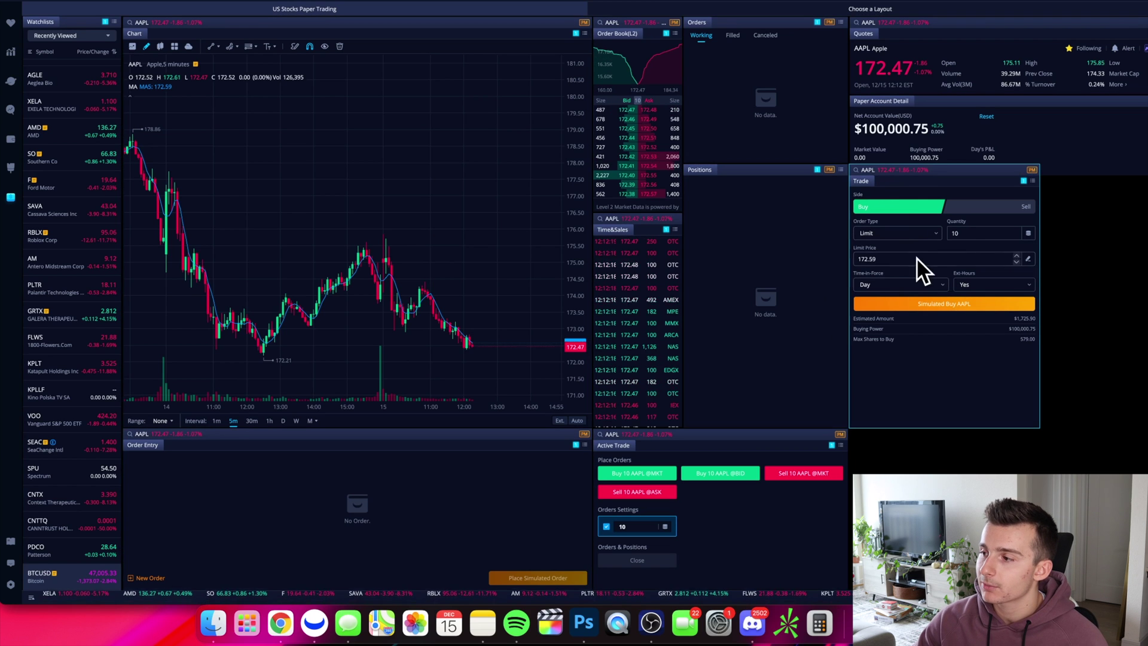
{"action": "left_click", "coordinate": [1004, 206]}
{"action": "left_click", "coordinate": [897, 207]}
{"action": "left_click", "coordinate": [897, 233]}
{"action": "left_click", "coordinate": [897, 233]}
{"action": "left_click", "coordinate": [897, 233]}
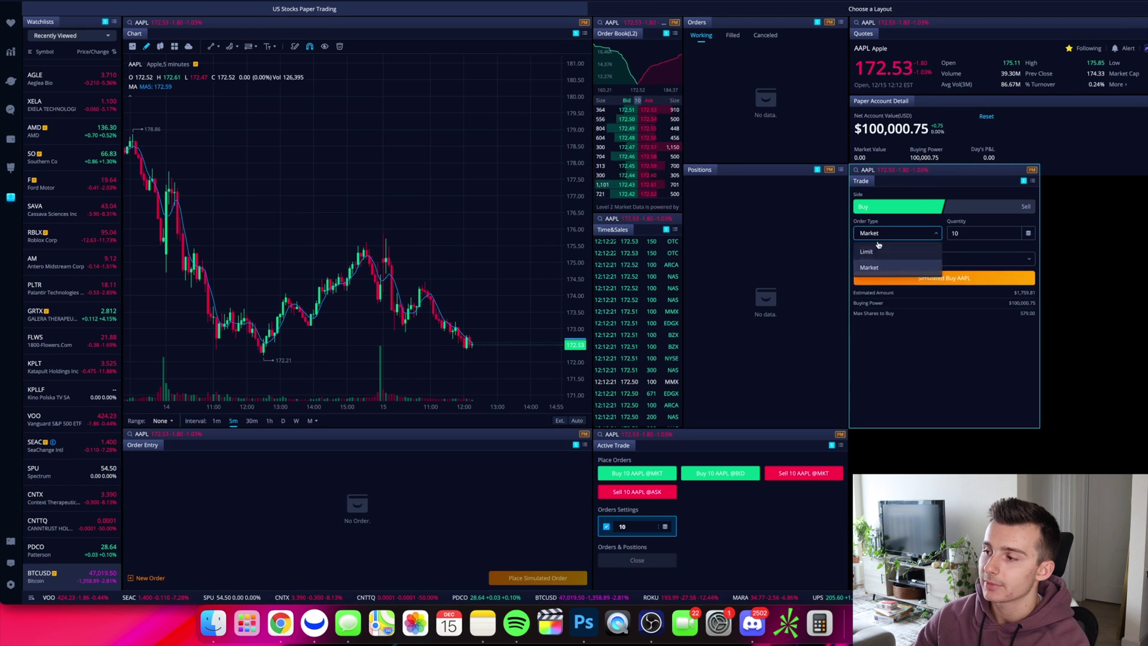
{"action": "left_click", "coordinate": [878, 251]}
{"action": "left_click", "coordinate": [1004, 206]}
{"action": "left_click", "coordinate": [897, 233]}
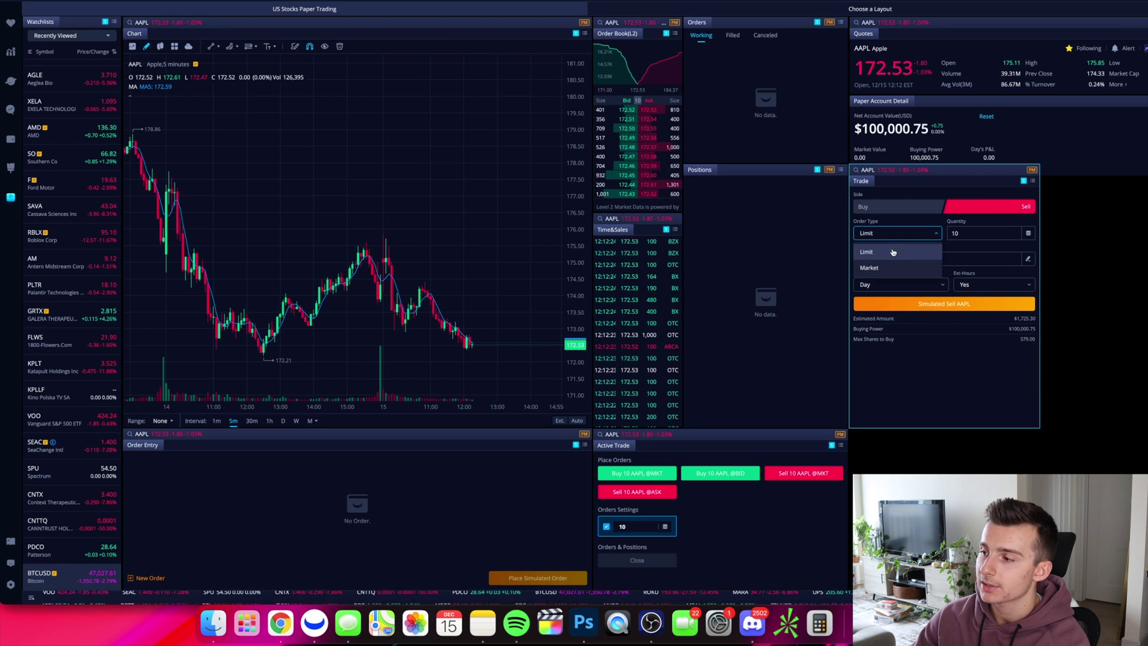
{"action": "left_click", "coordinate": [877, 266]}
{"action": "left_click", "coordinate": [880, 210]}
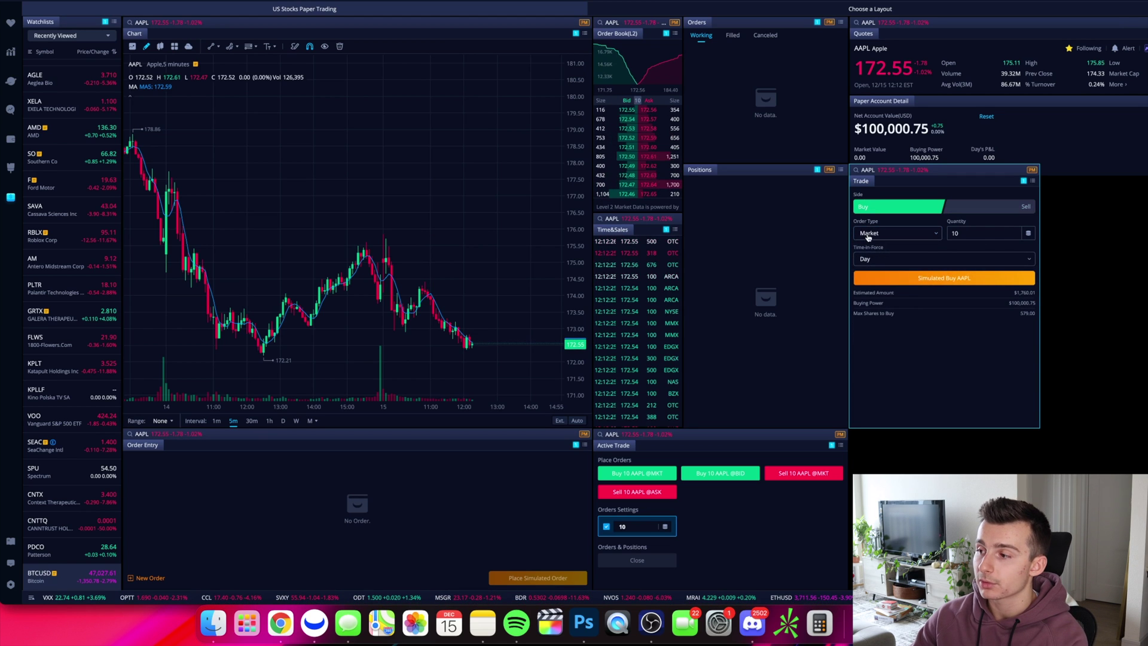
{"action": "left_click", "coordinate": [868, 235]}
{"action": "left_click", "coordinate": [874, 251]}
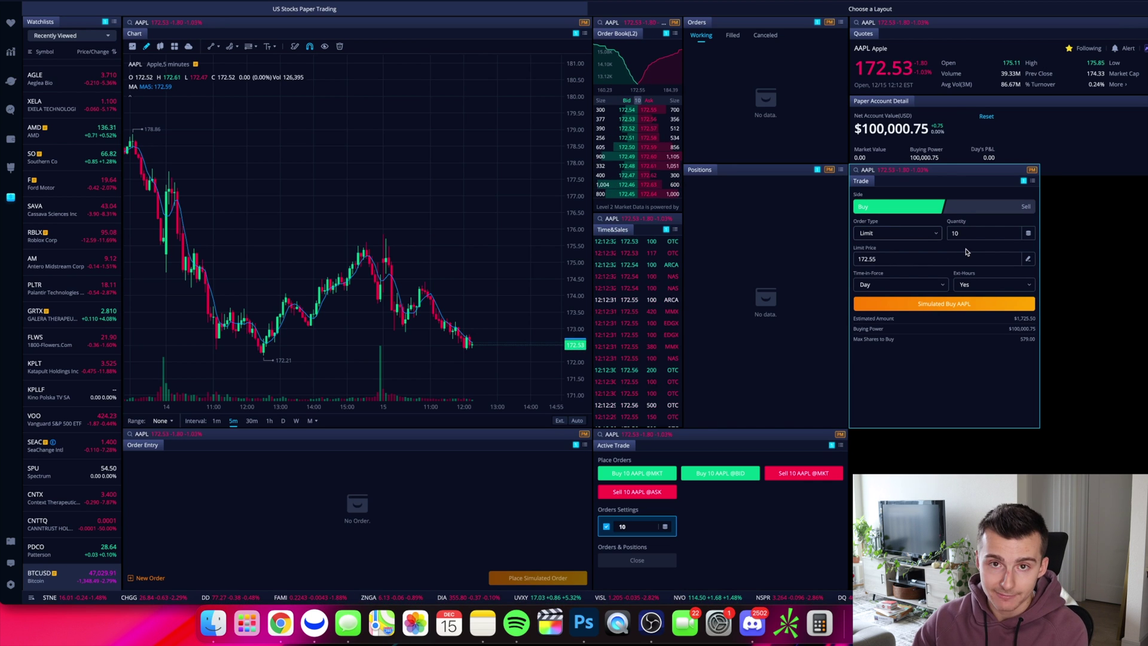
Step: Make the 10-share AAPL buy a Market order and submit the simulated buy
{"action": "left_click", "coordinate": [886, 234]}
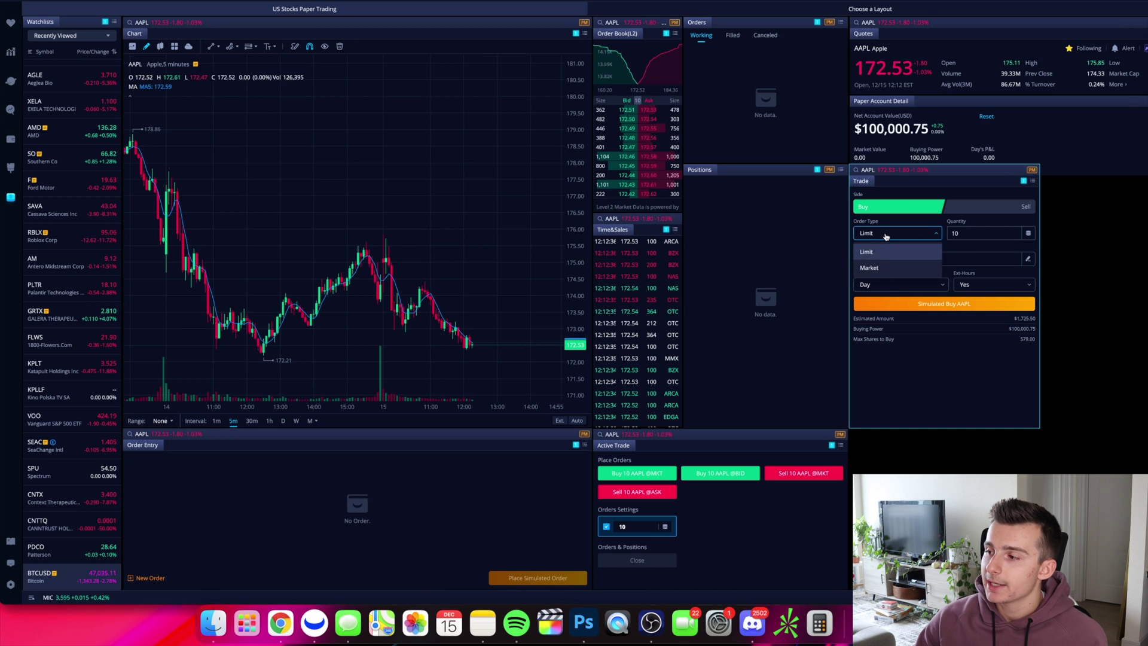
{"action": "left_click", "coordinate": [873, 273]}
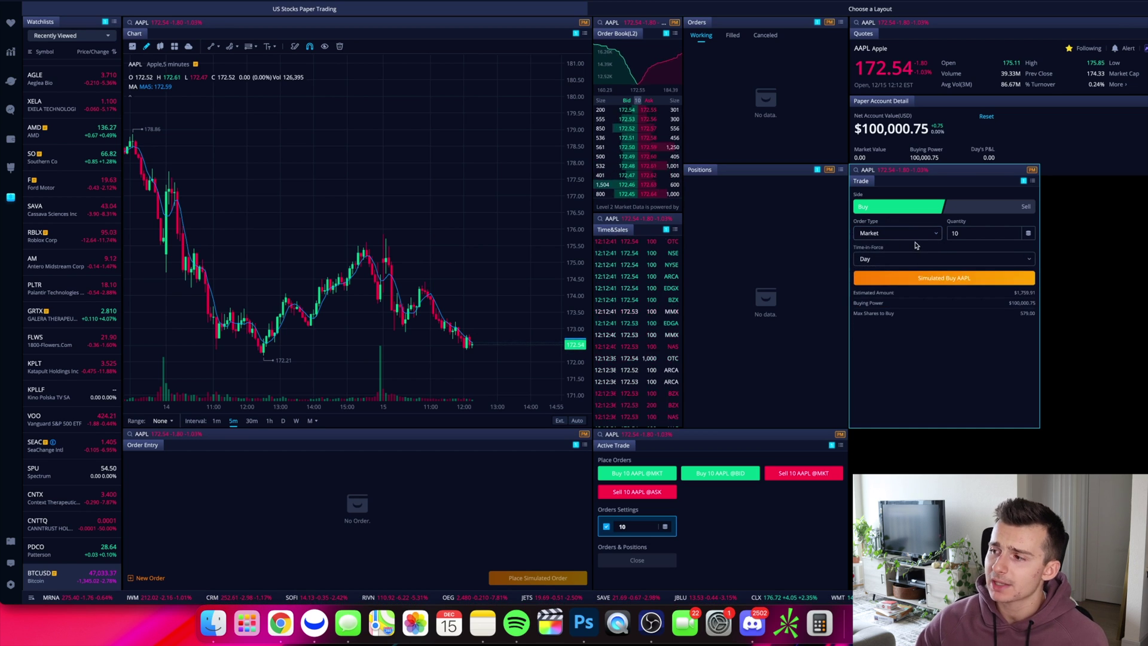
{"action": "left_click", "coordinate": [902, 277]}
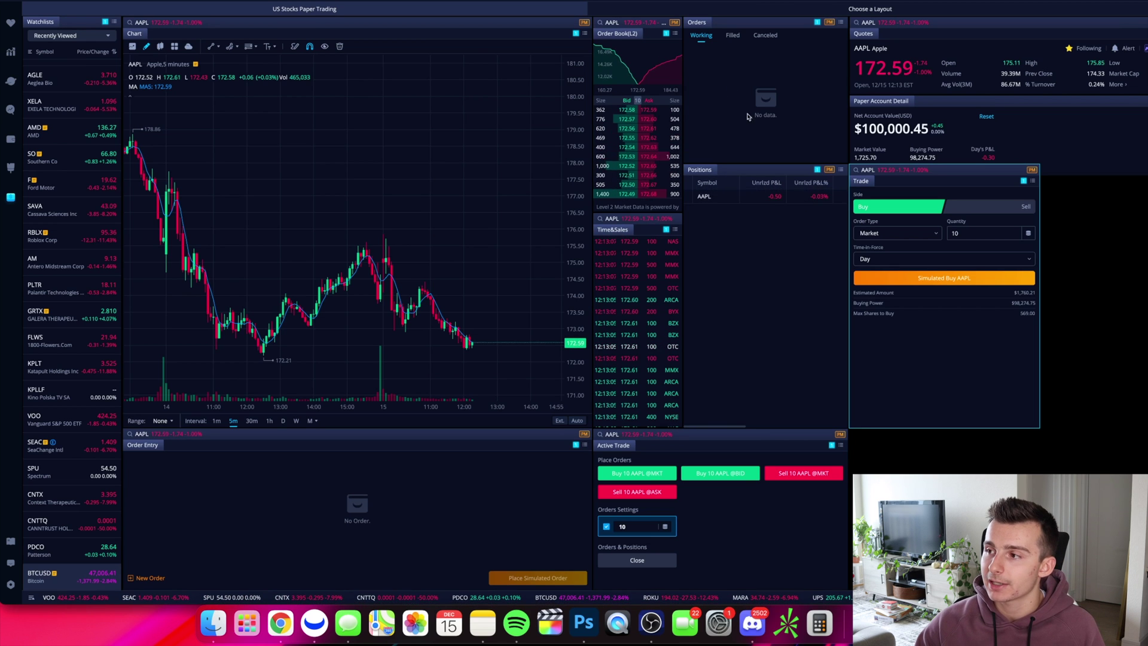
{"action": "left_click", "coordinate": [731, 36]}
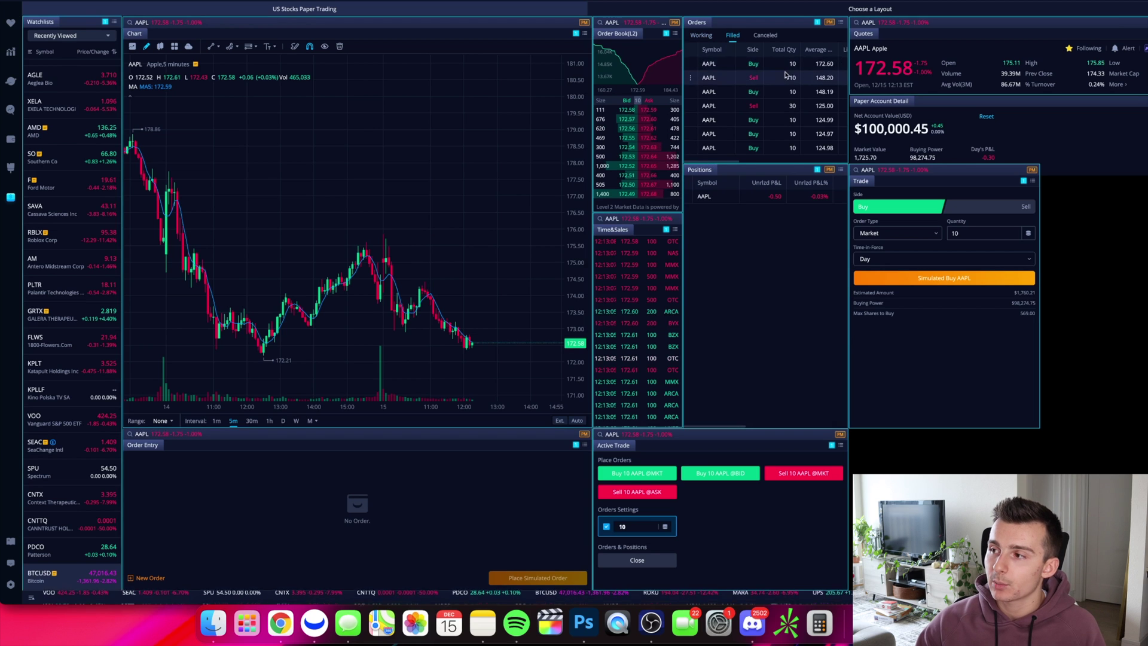
{"action": "left_click", "coordinate": [699, 37]}
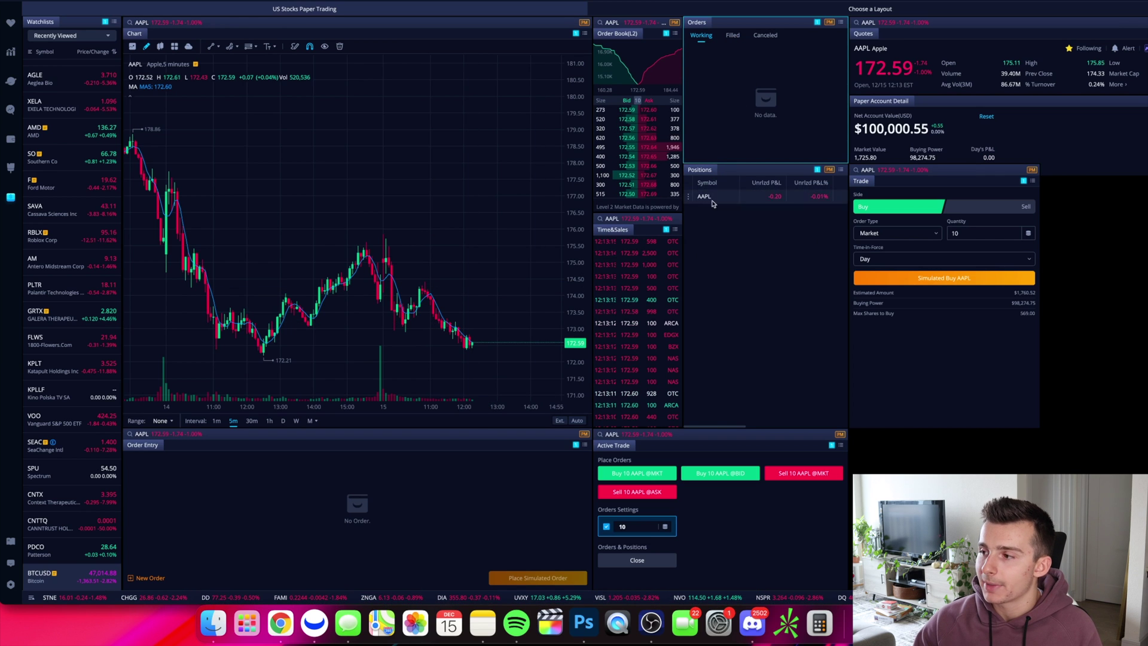
{"action": "scroll", "coordinate": [770, 208], "scroll_direction": "right", "scroll_amount": 3}
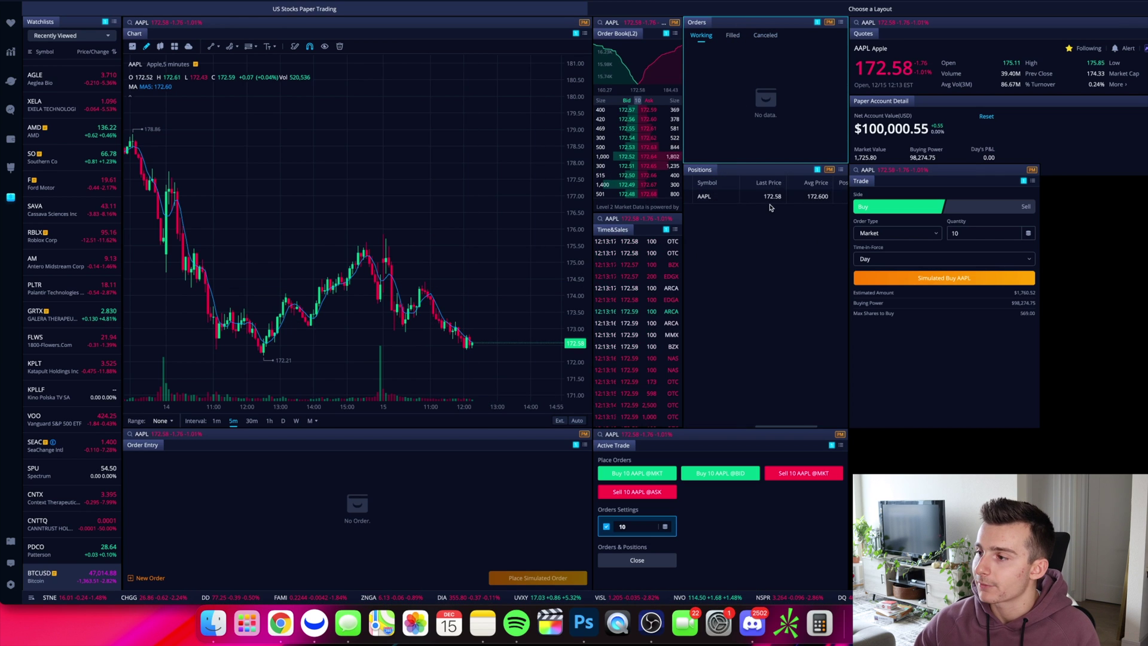
{"action": "scroll", "coordinate": [777, 206], "scroll_direction": "right", "scroll_amount": 3}
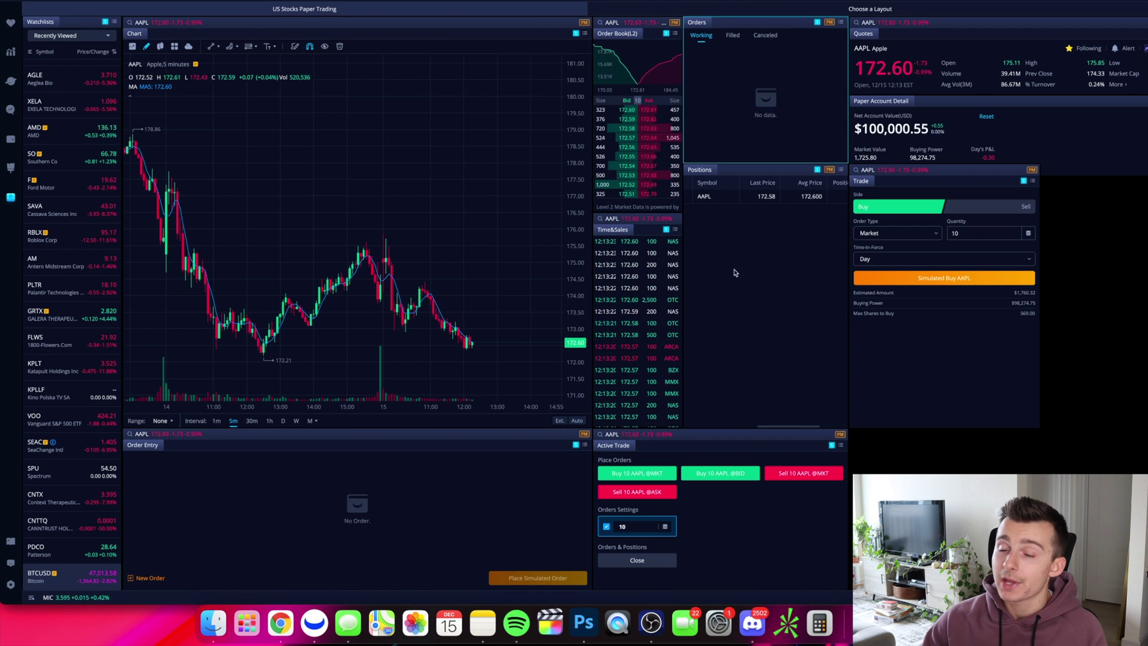
Step: Submit a simulated Sell Limit of 10 AAPL at 172.70, Day
{"action": "left_click", "coordinate": [1007, 208]}
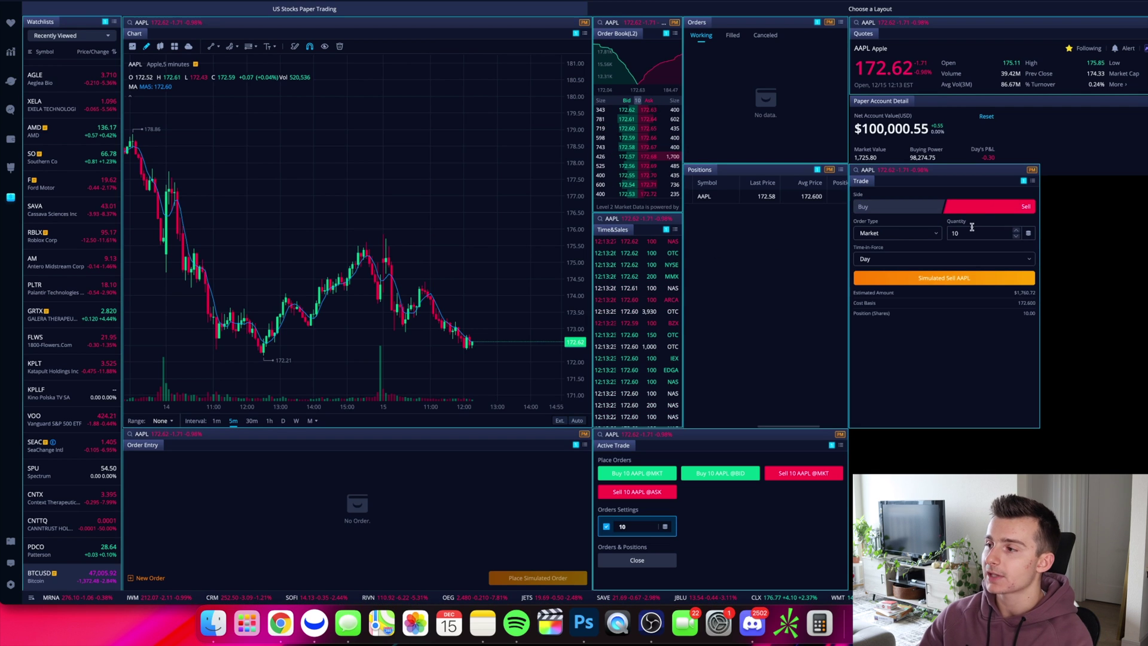
{"action": "left_click", "coordinate": [911, 239]}
{"action": "left_click", "coordinate": [891, 258]}
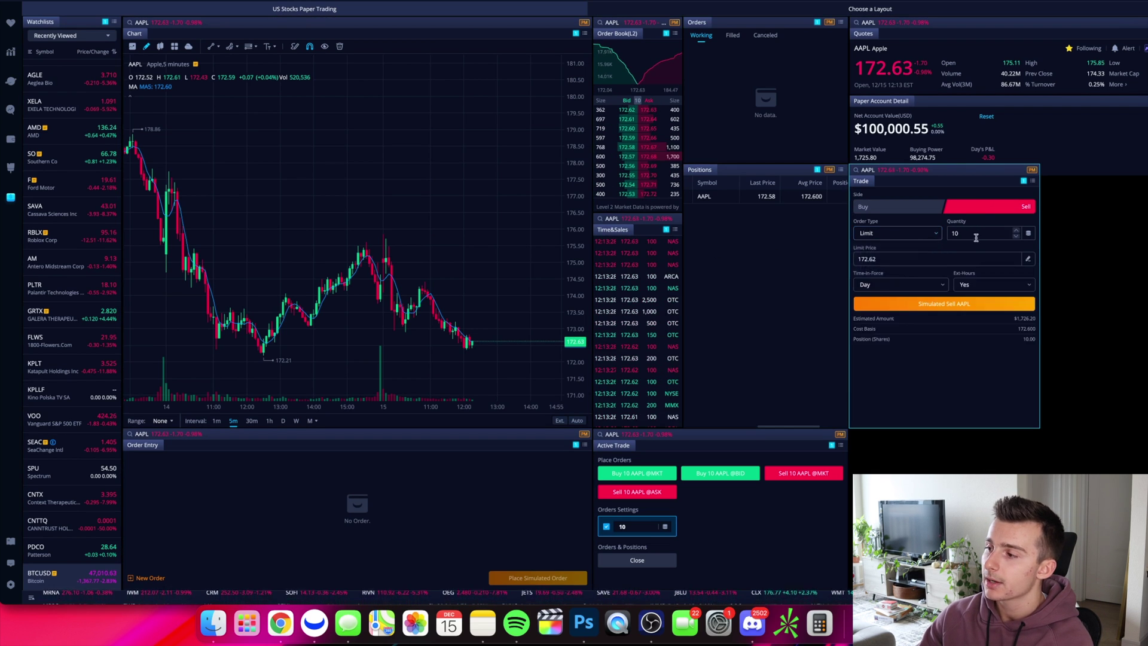
{"action": "left_click", "coordinate": [919, 258]}
{"action": "key", "text": "BackSpace"}
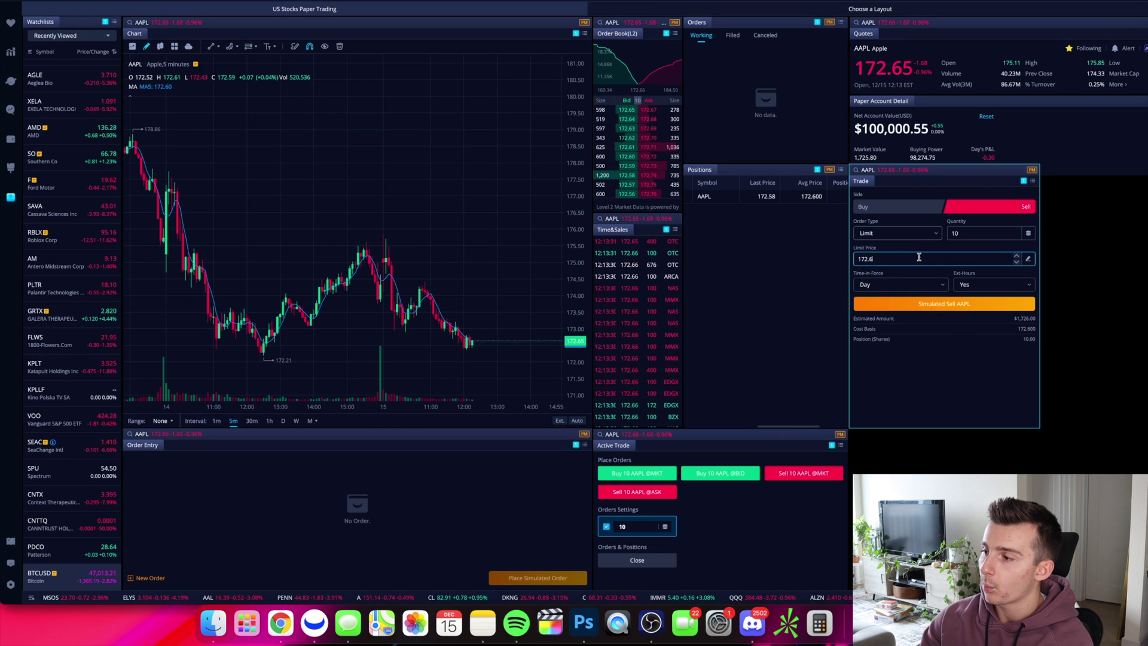
{"action": "key", "text": "BackSpace"}
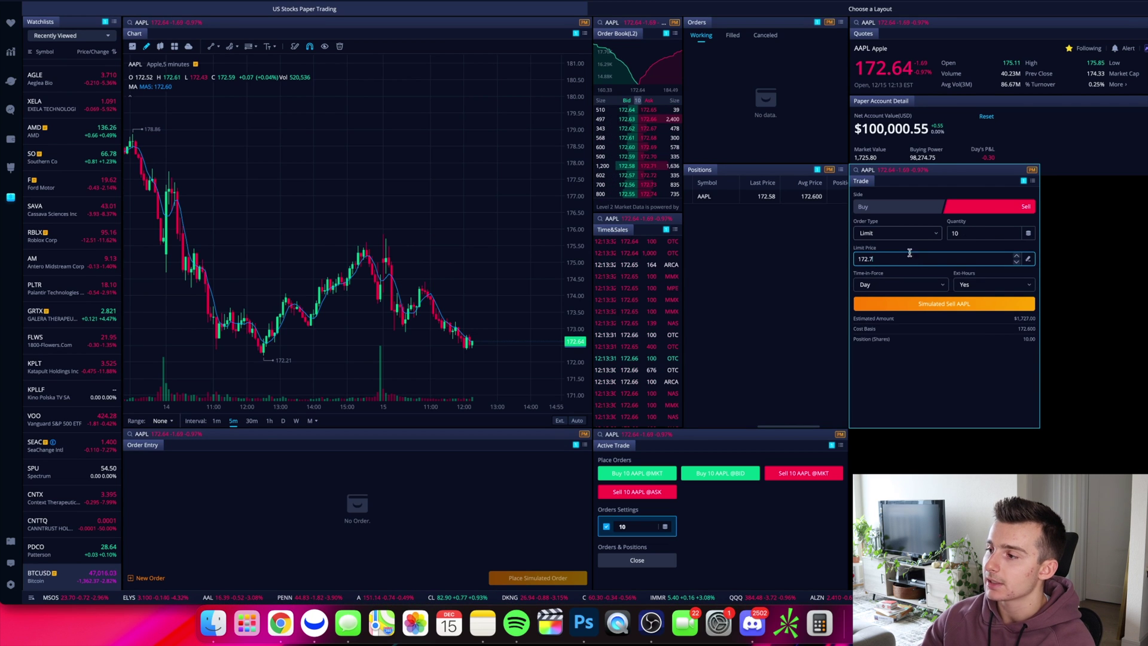
{"action": "left_click", "coordinate": [920, 267]}
{"action": "left_click", "coordinate": [934, 305]}
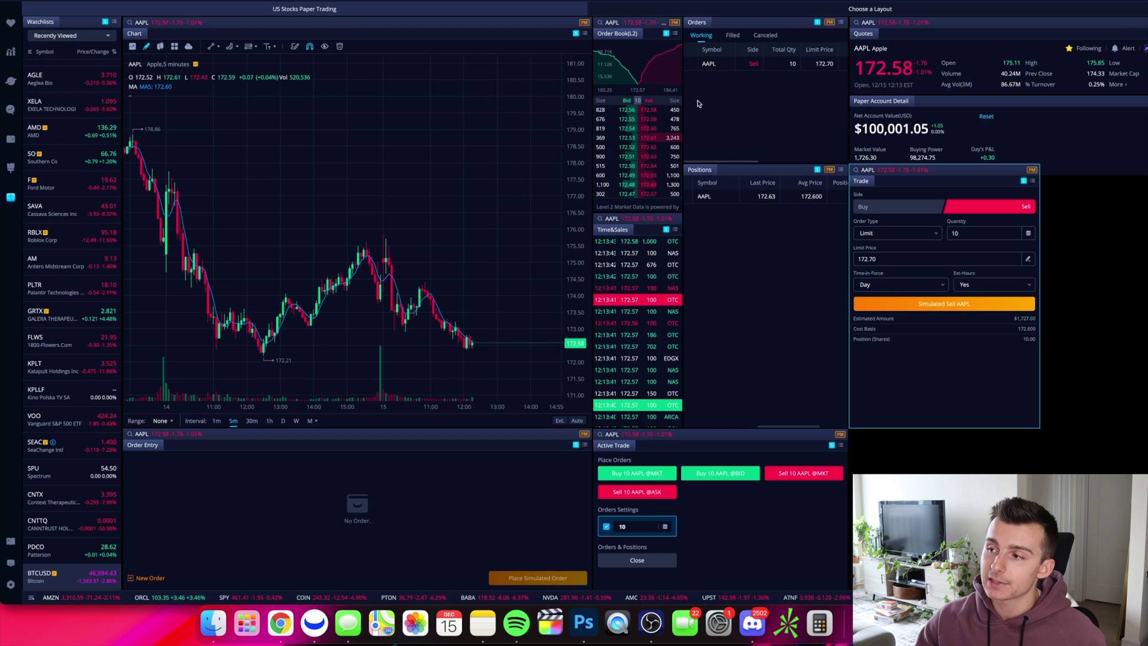
Step: Scroll across the Orders panel to check the 172.70 sell is listed as working
{"action": "scroll", "coordinate": [508, 323], "scroll_direction": "up", "scroll_amount": 3}
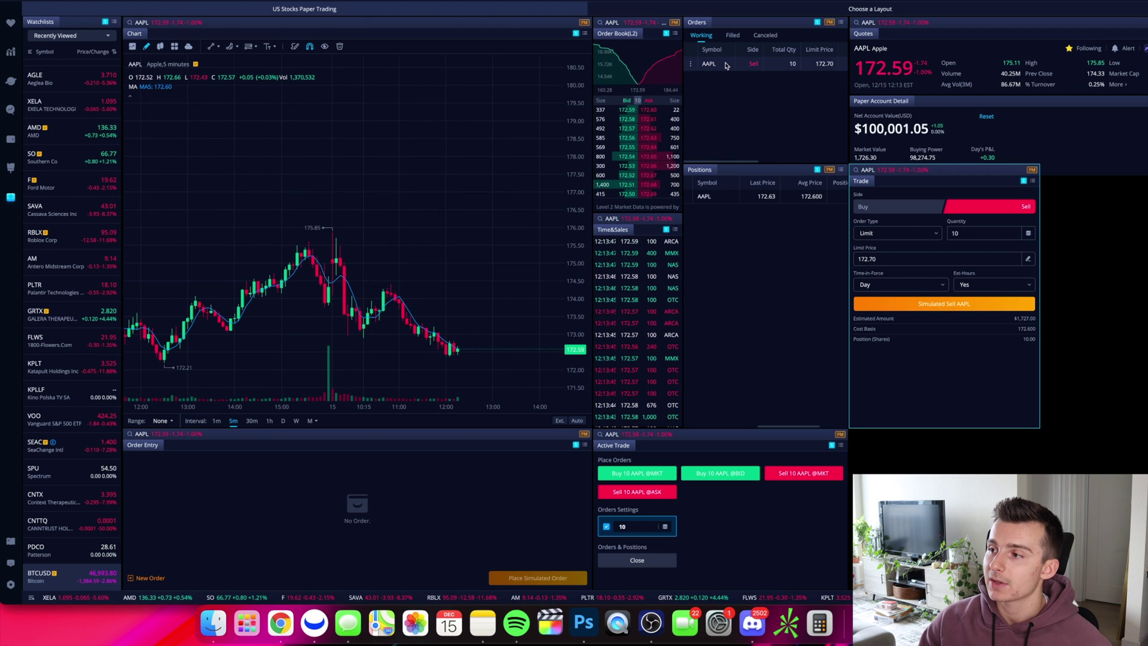
{"action": "mouse_move", "coordinate": [775, 66]}
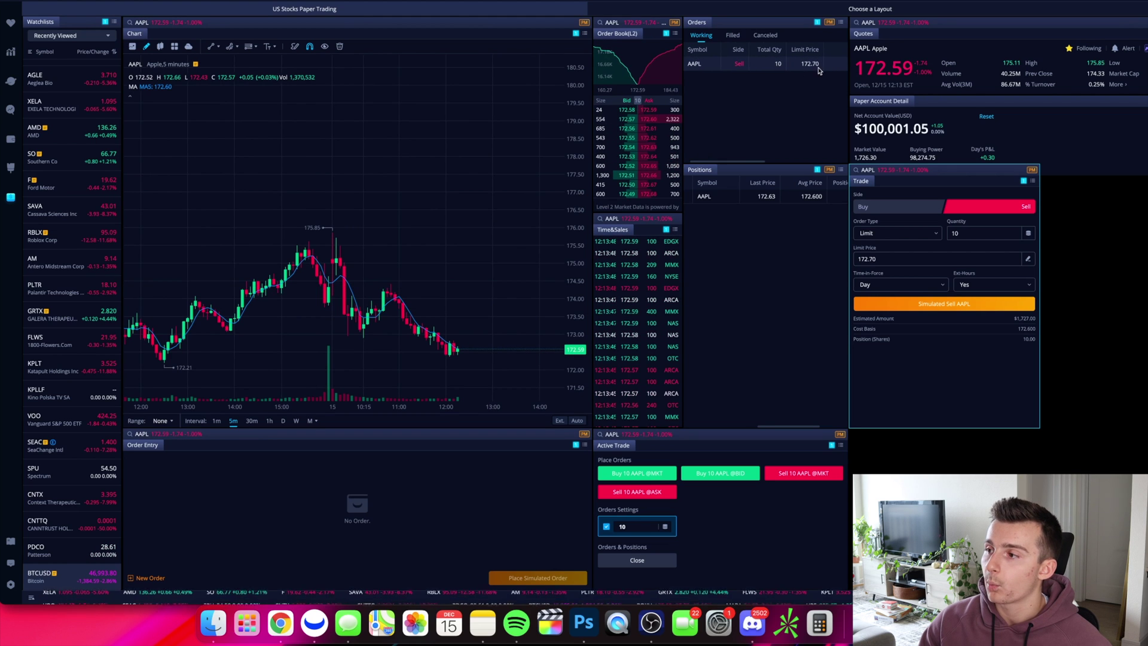
{"action": "scroll", "coordinate": [787, 96], "scroll_direction": "right", "scroll_amount": 3}
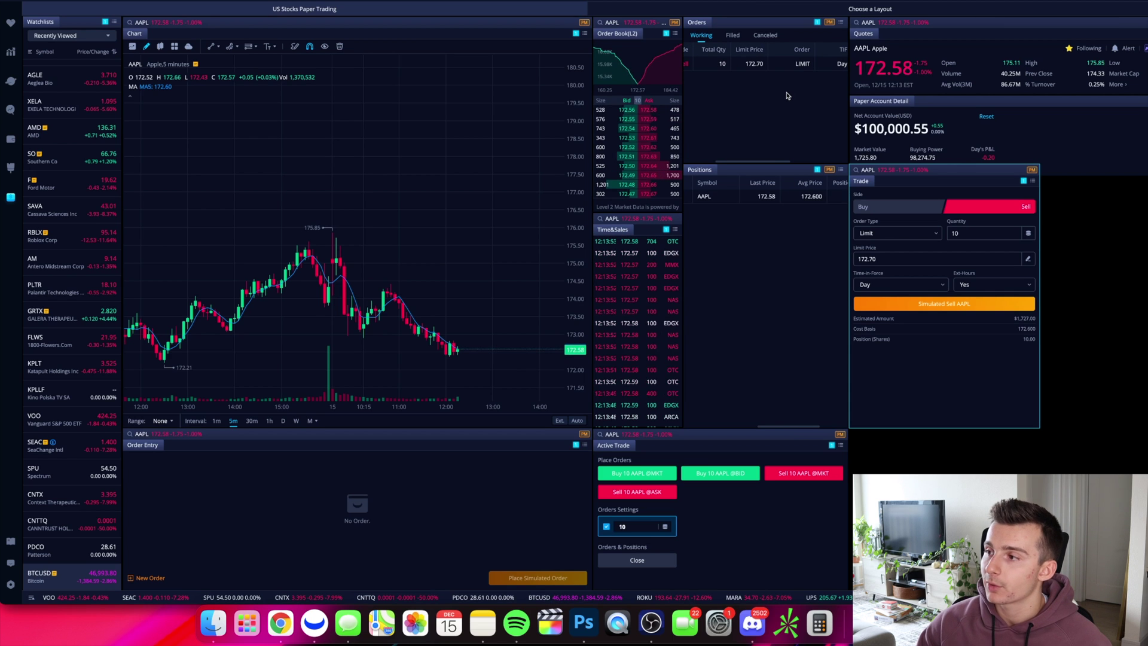
{"action": "scroll", "coordinate": [787, 96], "scroll_direction": "right", "scroll_amount": 1}
{"action": "scroll", "coordinate": [787, 95], "scroll_direction": "right", "scroll_amount": 1}
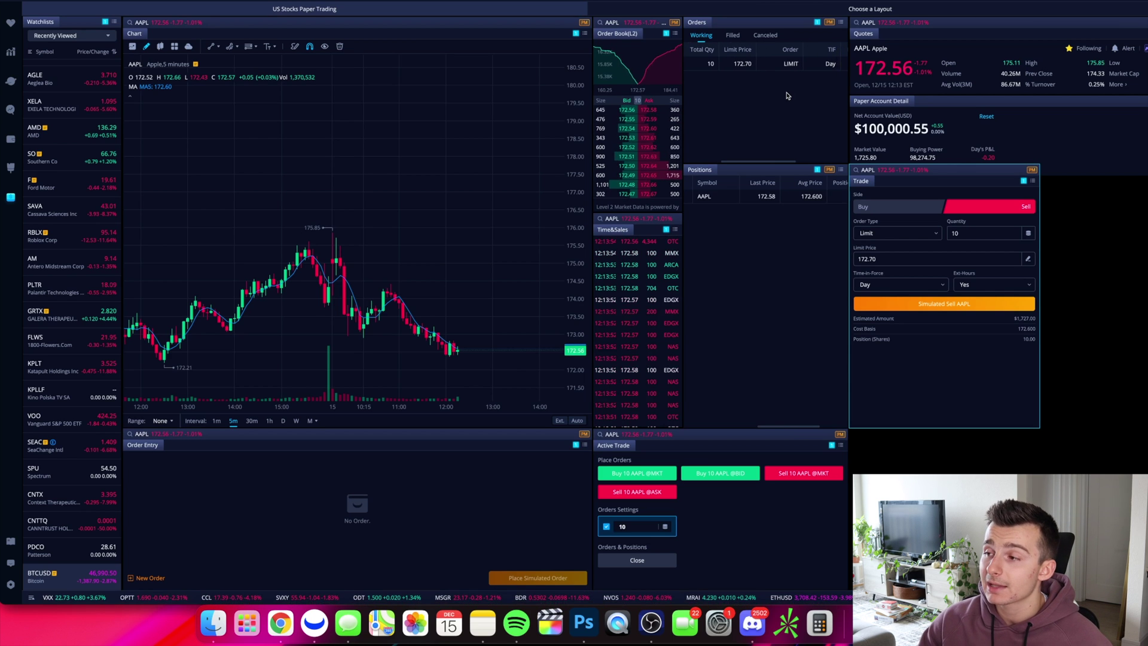
{"action": "scroll", "coordinate": [787, 96], "scroll_direction": "left", "scroll_amount": 5}
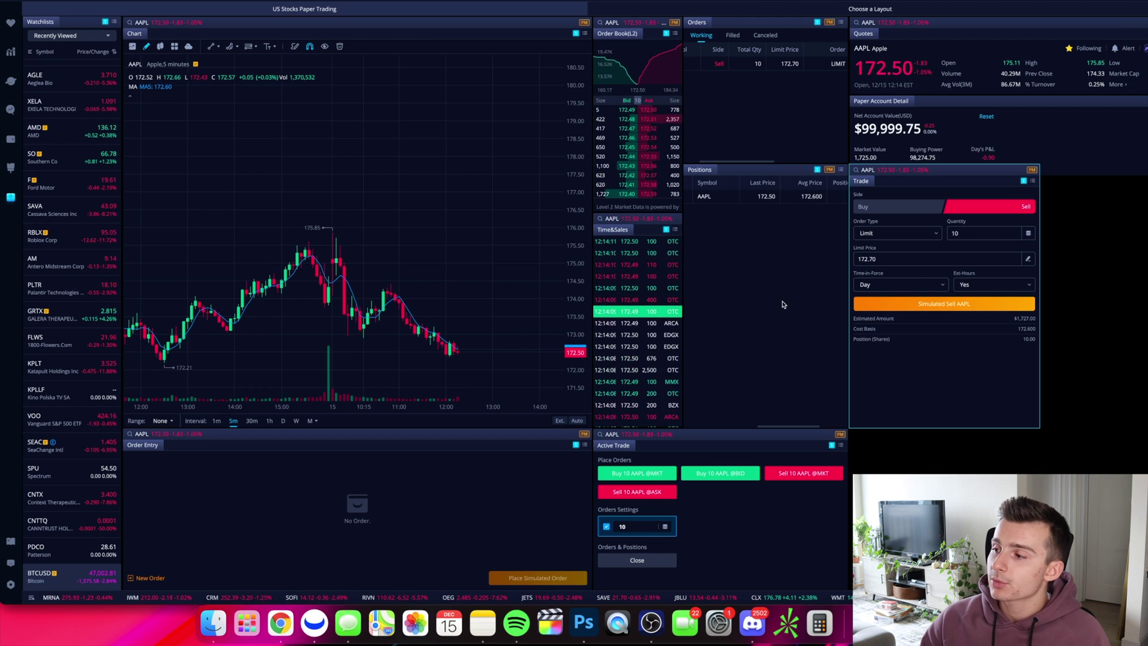
{"action": "left_click", "coordinate": [900, 284]}
{"action": "left_click", "coordinate": [901, 294]}
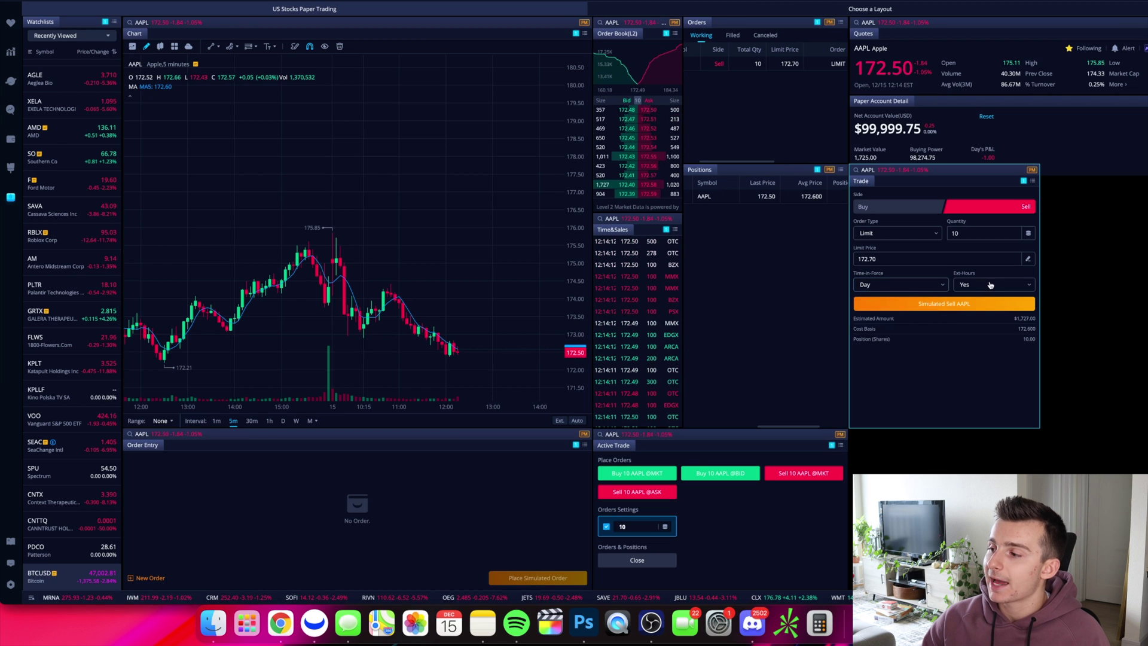
{"action": "left_click", "coordinate": [901, 289]}
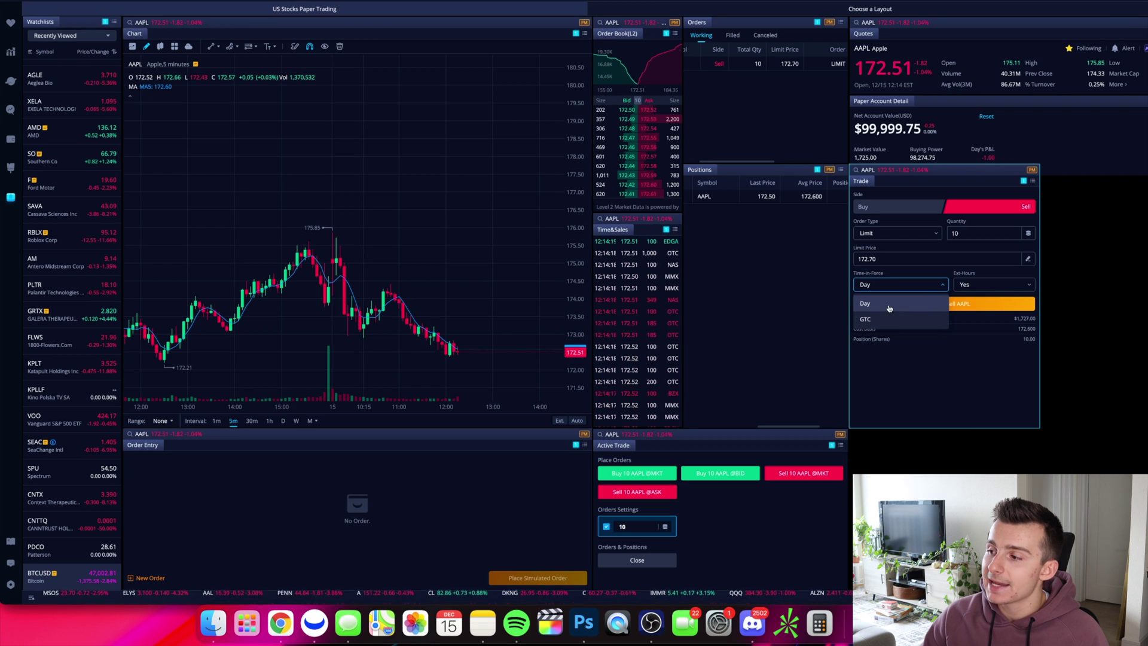
{"action": "left_click", "coordinate": [904, 395]}
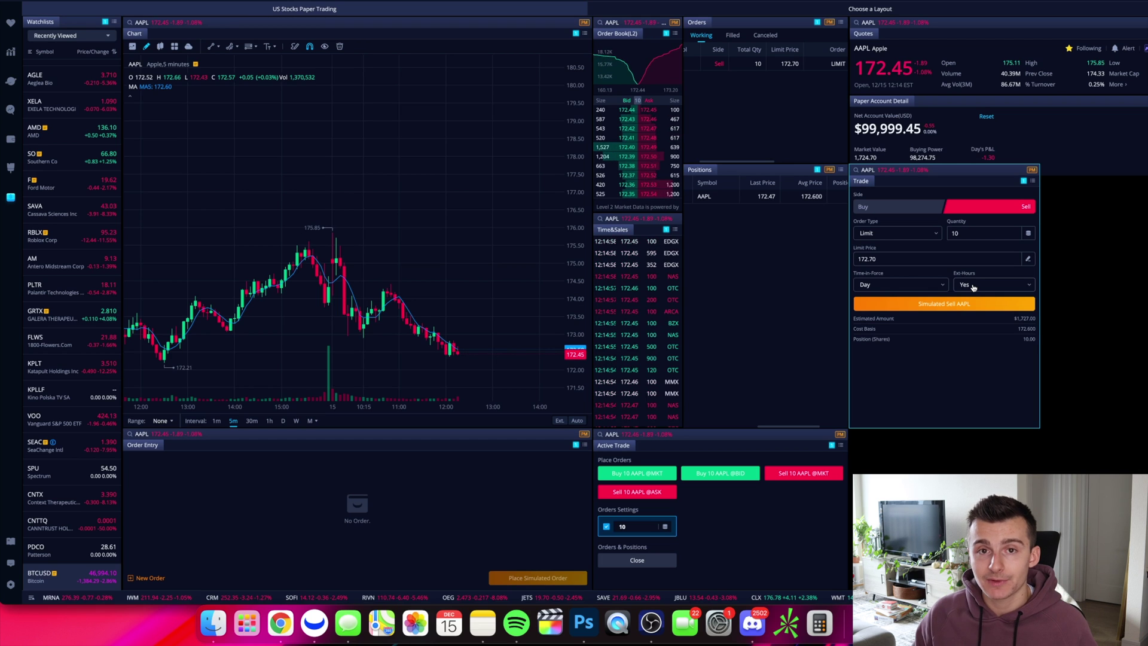
{"action": "left_click", "coordinate": [973, 287]}
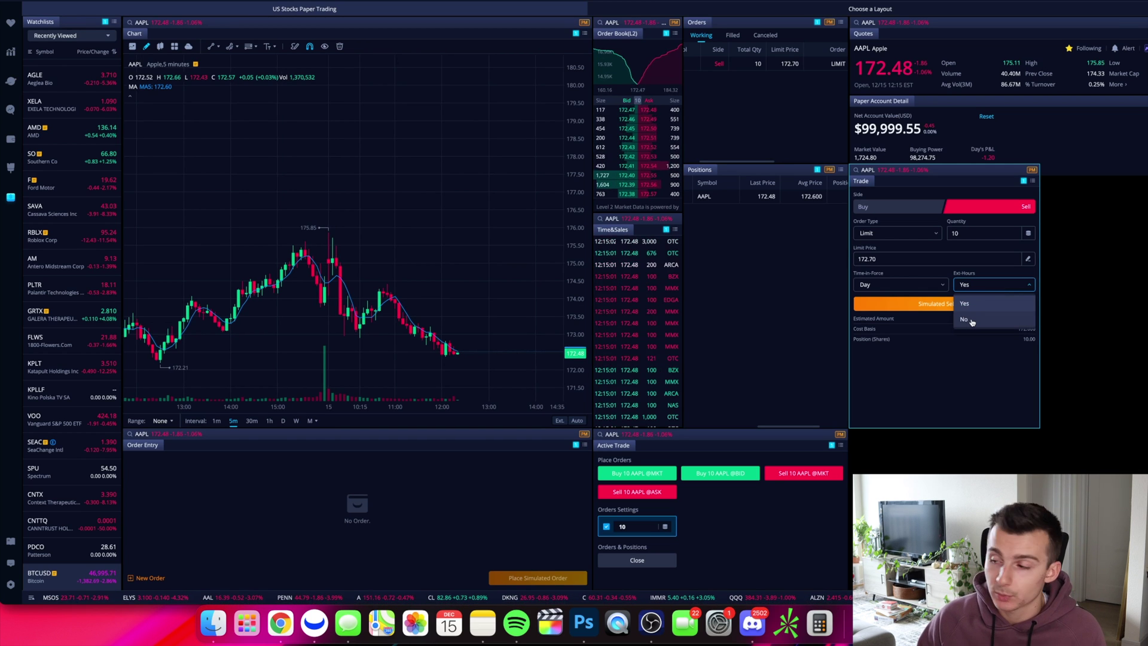
{"action": "left_click", "coordinate": [967, 271]}
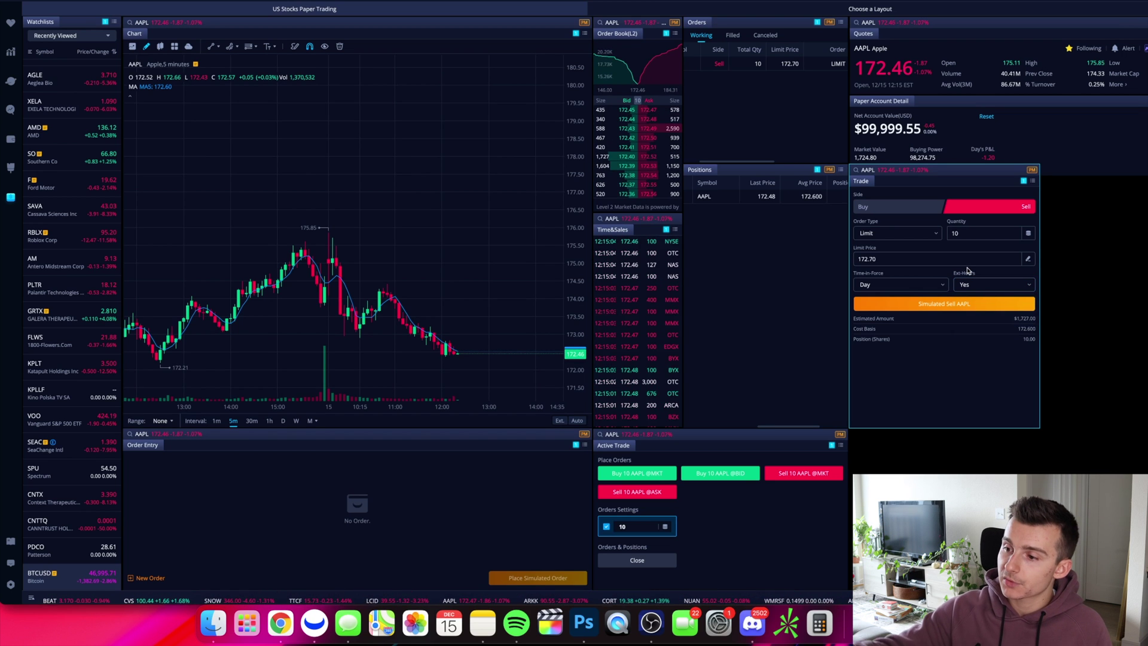
Step: Cancel the working 10-share AAPL limit sell at 172.70 from the Orders panel
{"action": "scroll", "coordinate": [479, 367], "scroll_direction": "down", "scroll_amount": 3}
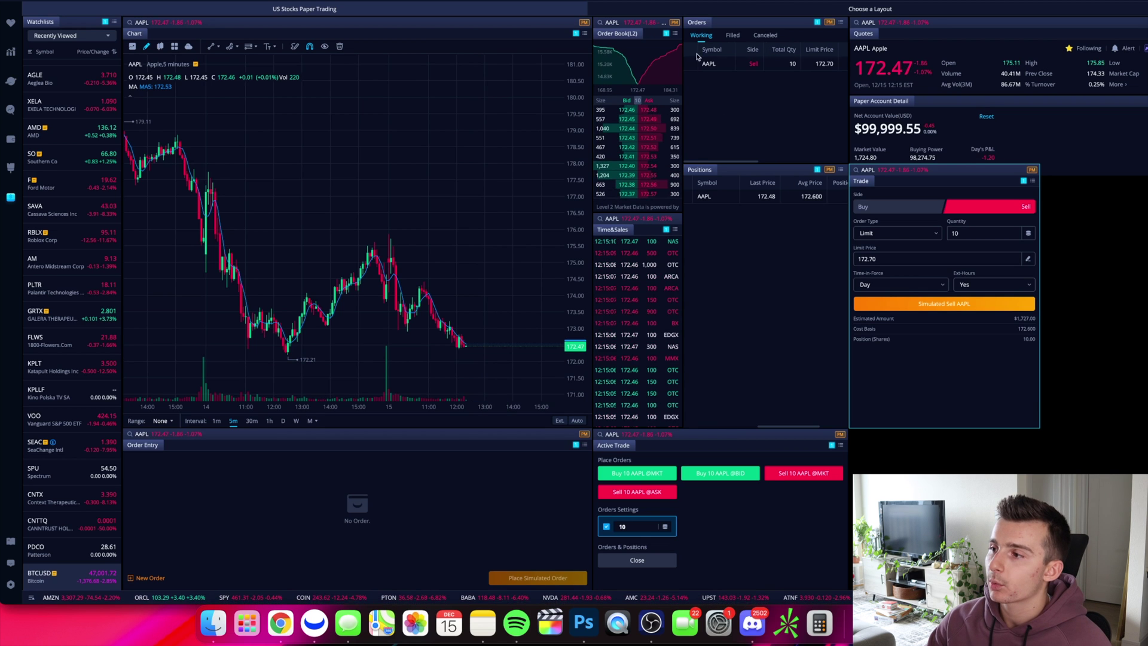
{"action": "scroll", "coordinate": [692, 67], "scroll_direction": "left", "scroll_amount": 3}
{"action": "right_click", "coordinate": [695, 66]}
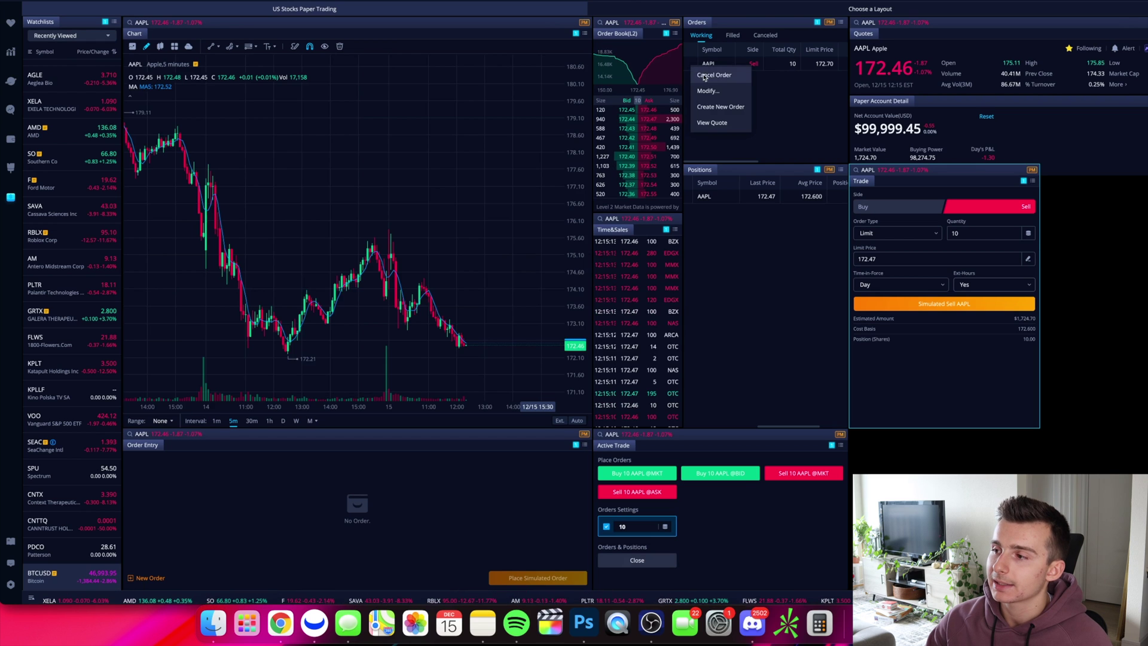
{"action": "left_click", "coordinate": [704, 76]}
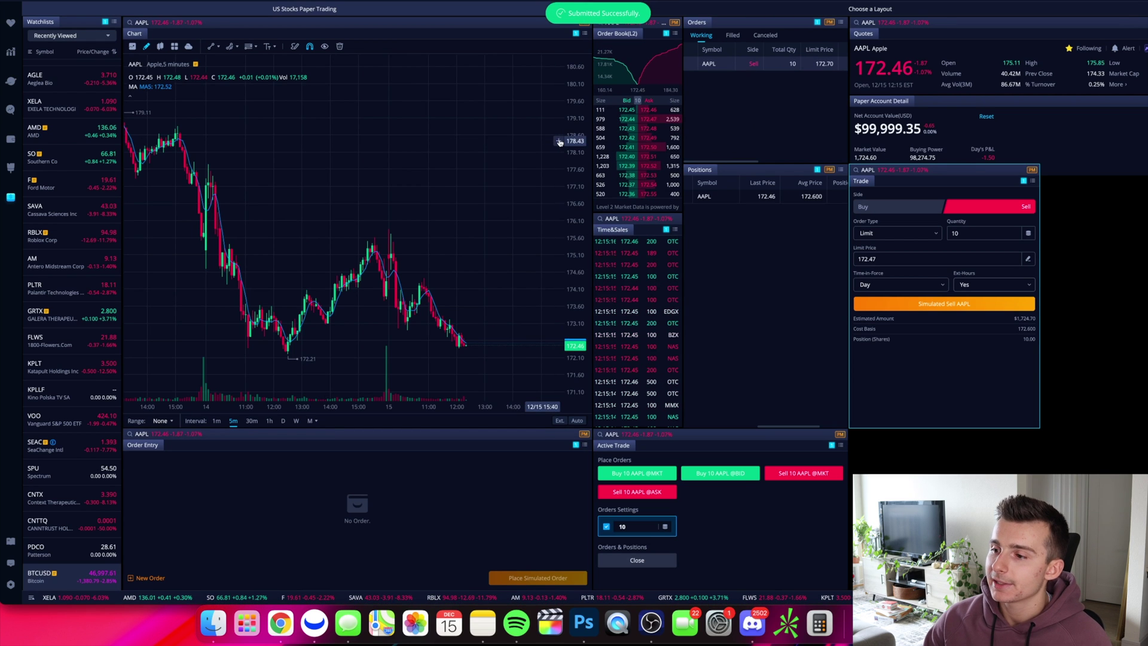
{"action": "left_click", "coordinate": [884, 234]}
Step: Switch the 10-share AAPL sell to Market and submit the simulated sell
{"action": "left_click", "coordinate": [880, 260]}
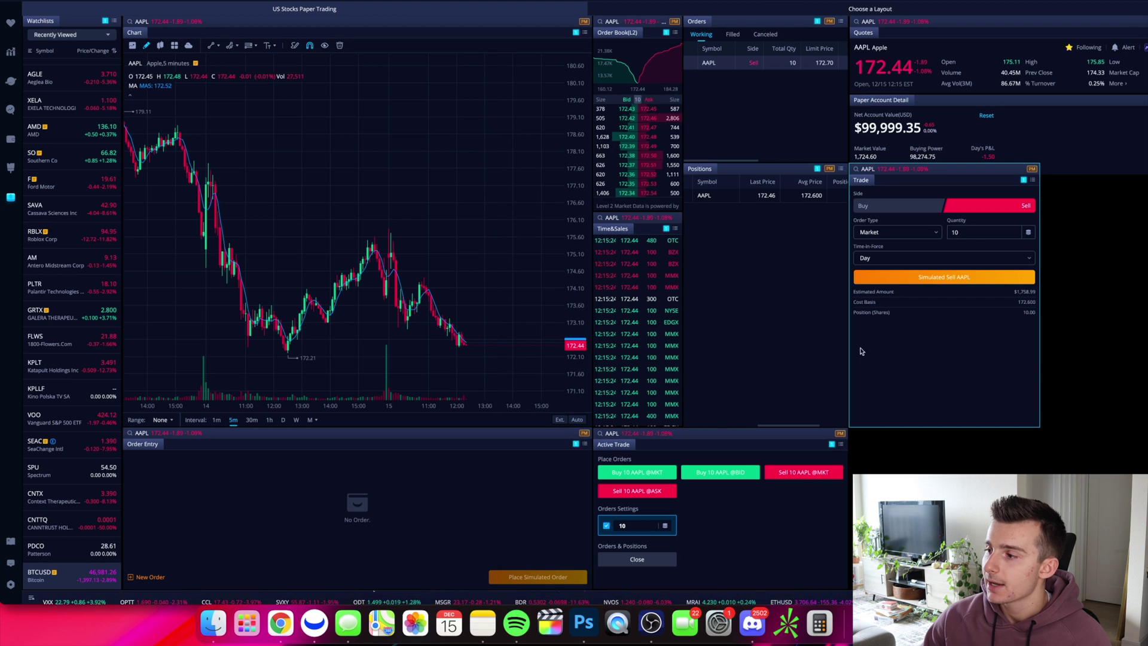
{"action": "left_click", "coordinate": [943, 278]}
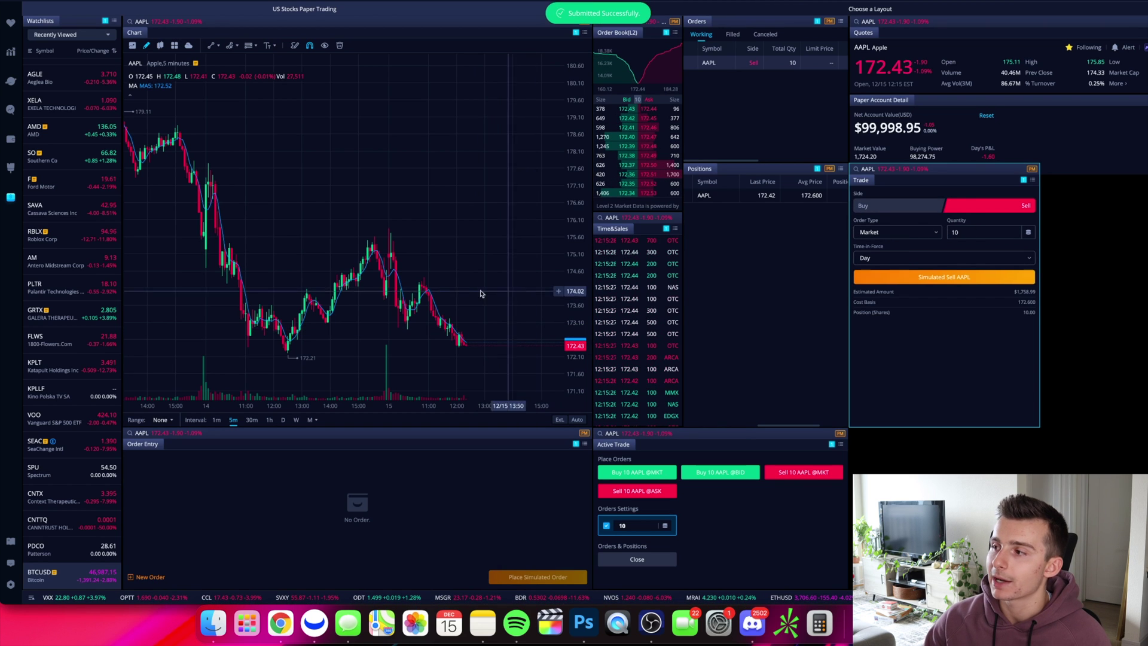
{"action": "scroll", "coordinate": [715, 196], "scroll_direction": "left", "scroll_amount": 3}
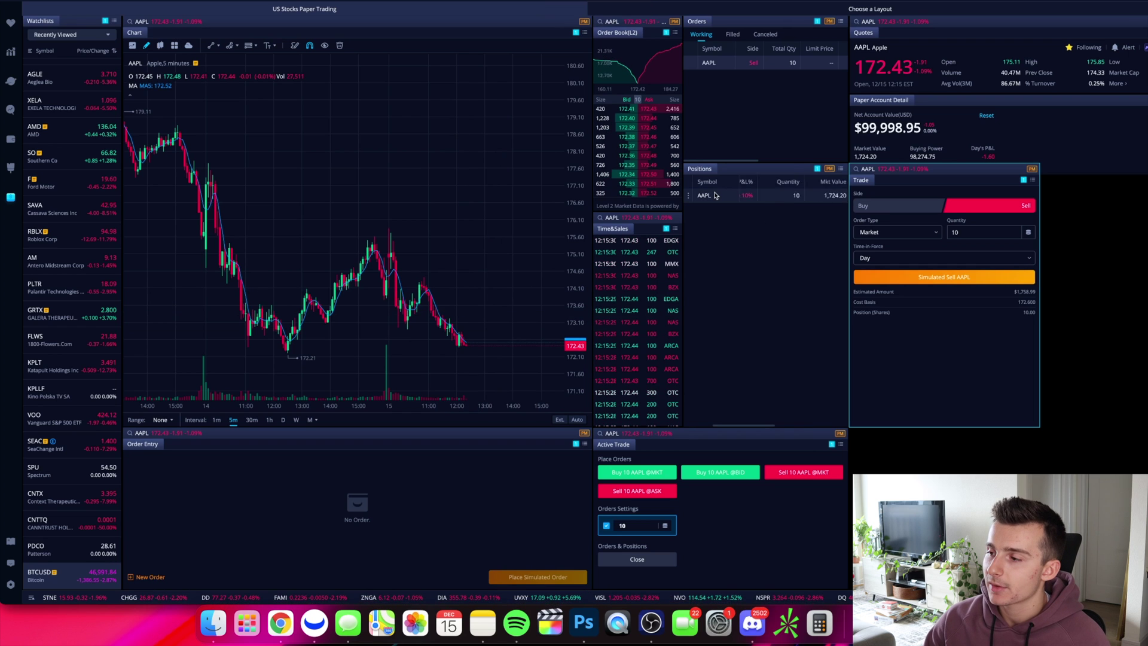
{"action": "scroll", "coordinate": [716, 196], "scroll_direction": "left", "scroll_amount": 2}
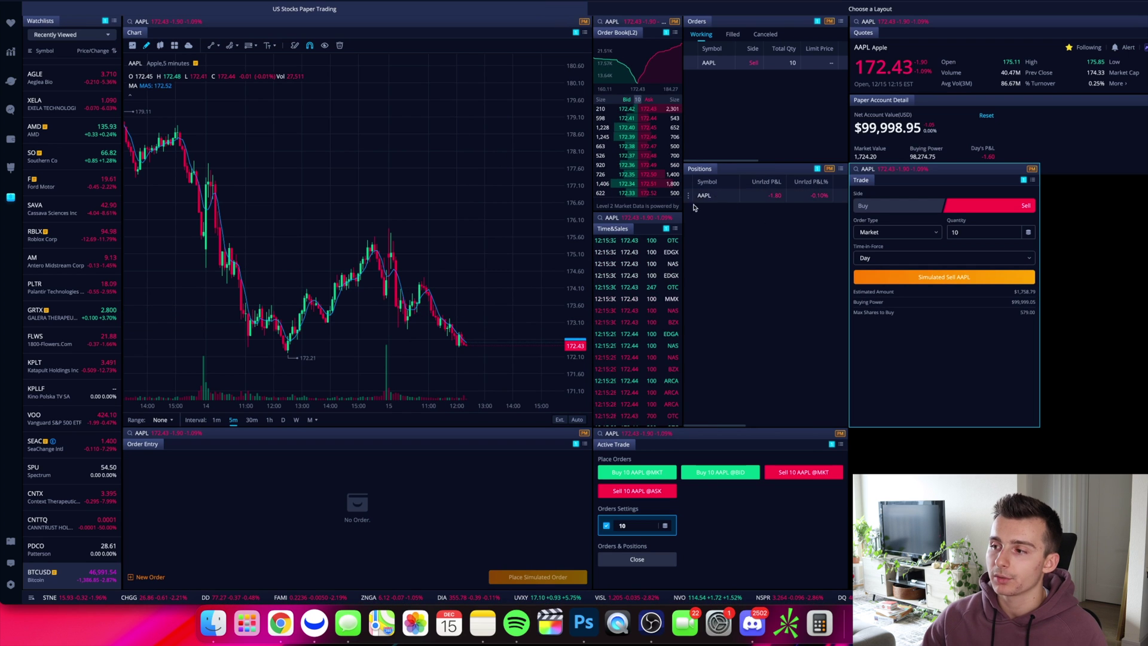